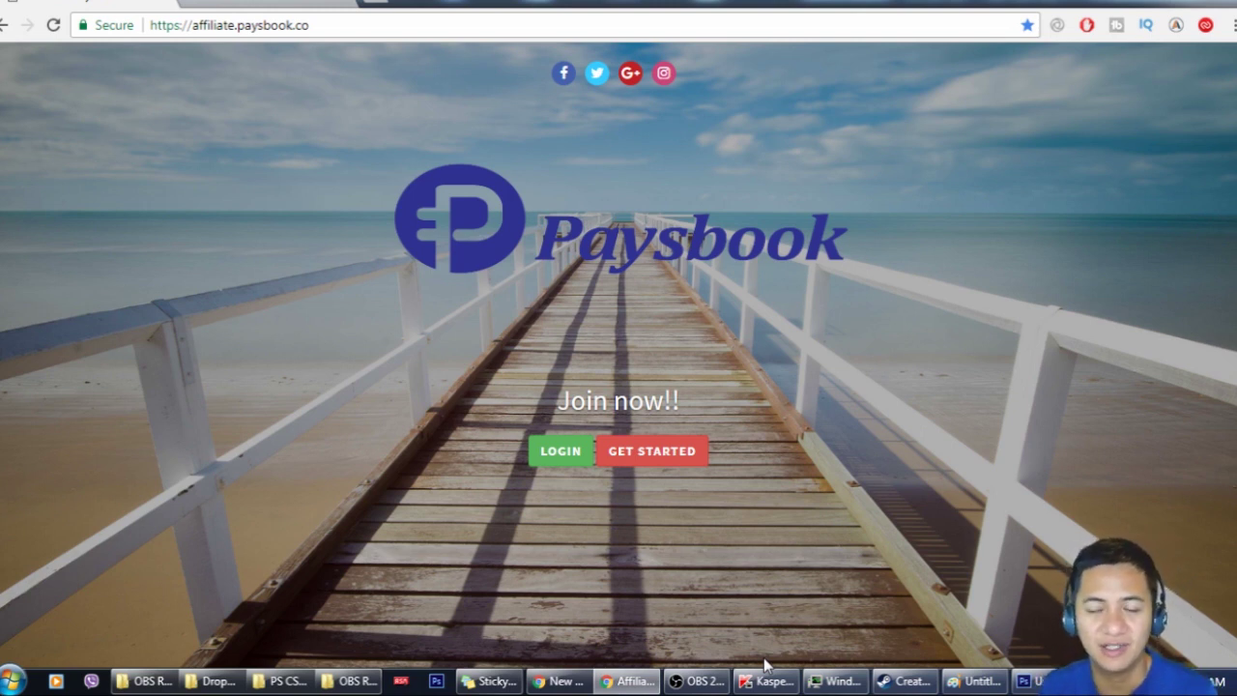
Step: Log in to the Paysbook affiliate account with the saved credentials and accept the Terms and Conditions
click(545, 457)
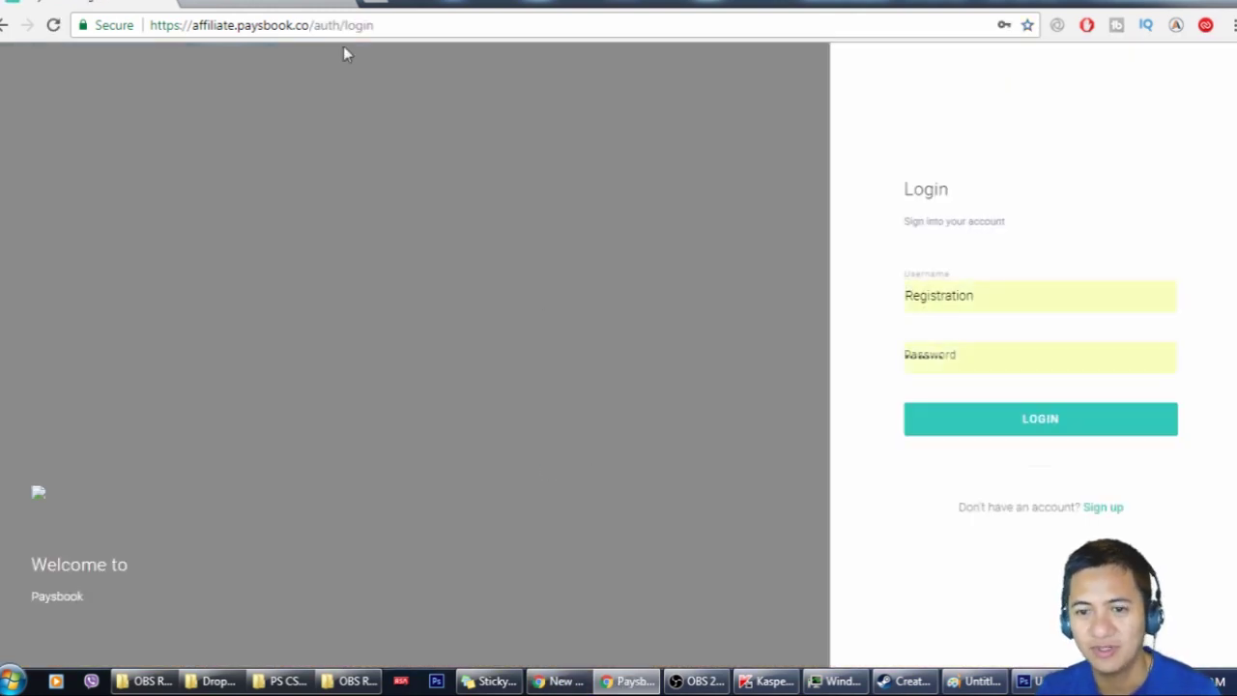
click(1052, 426)
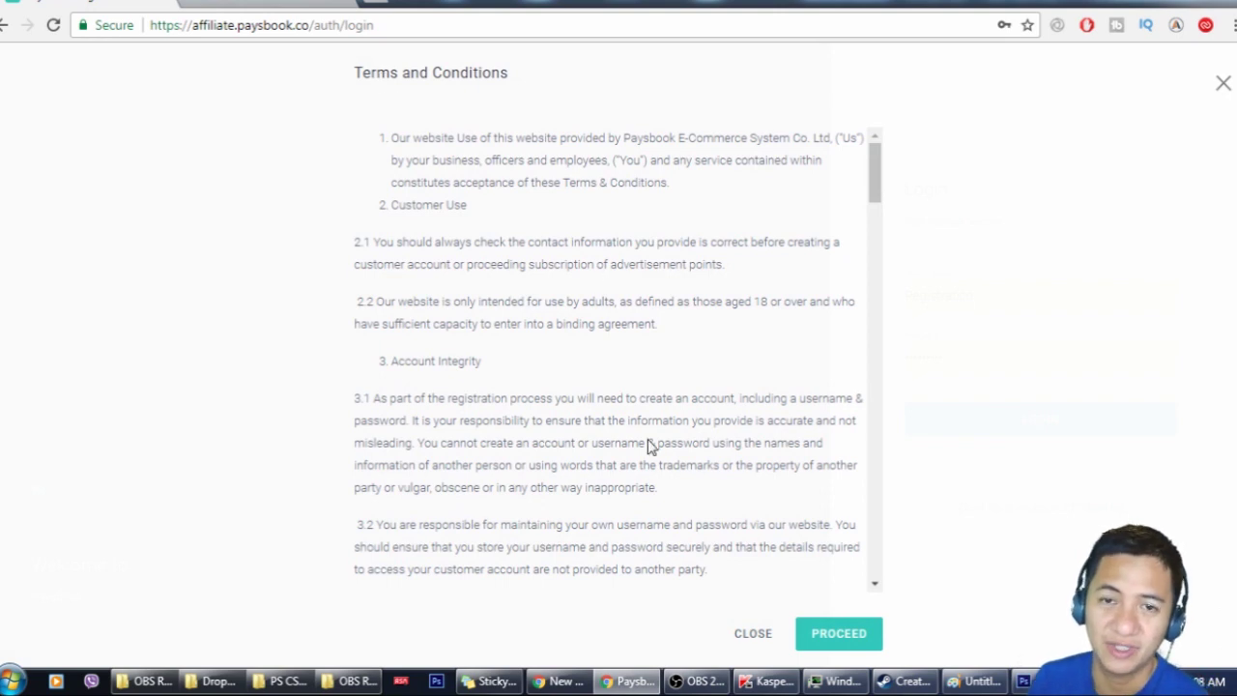
click(847, 636)
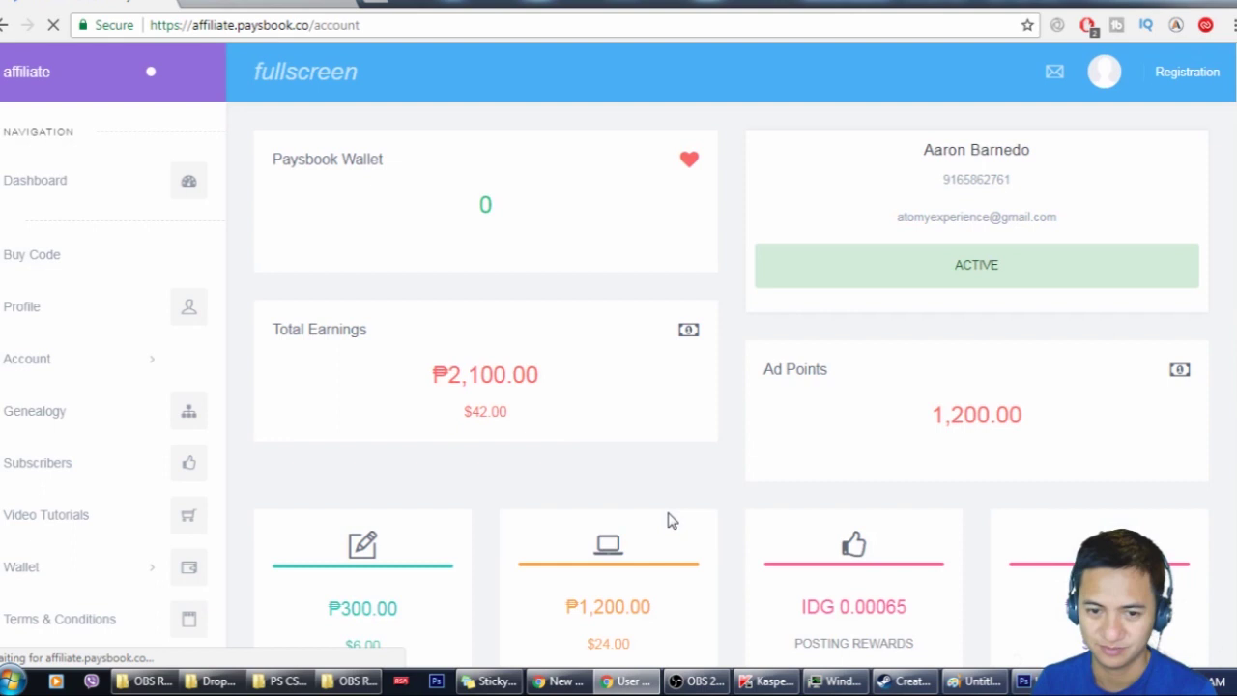
Step: Look over the account dashboard, and on the Buy Code page highlight the support e-mail address for placement
scroll(667, 519, down, 7)
scroll(660, 604, up, 2)
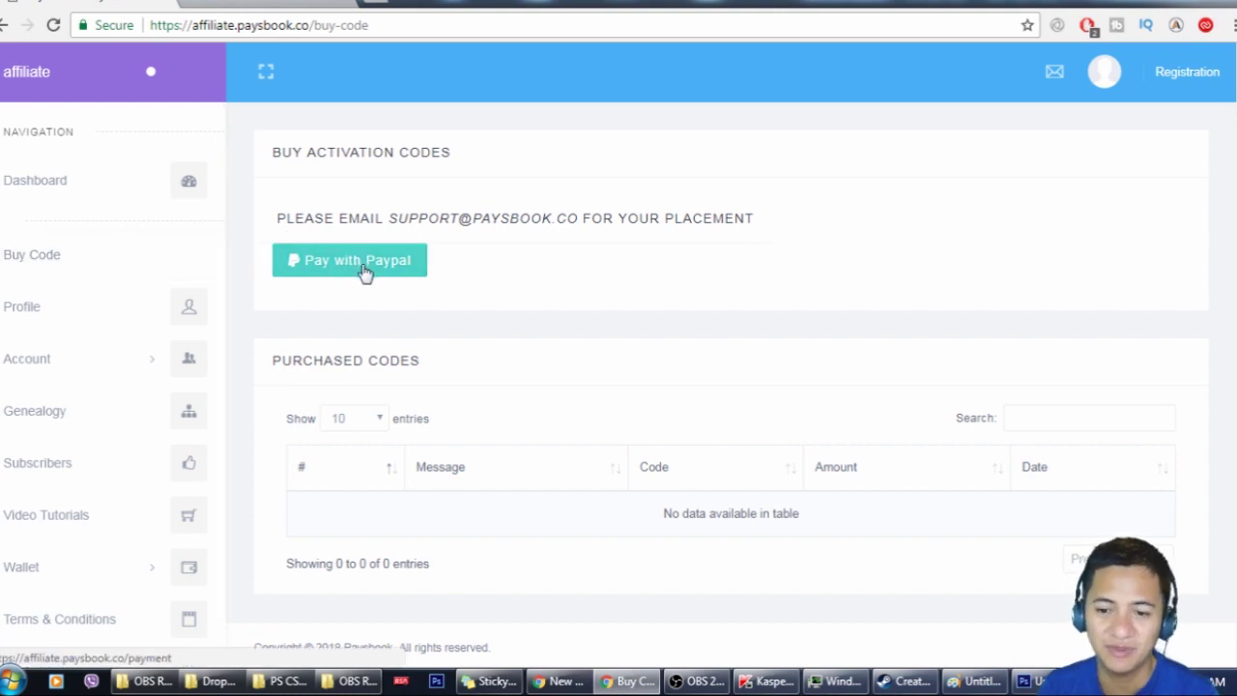
drag(387, 219, 570, 218)
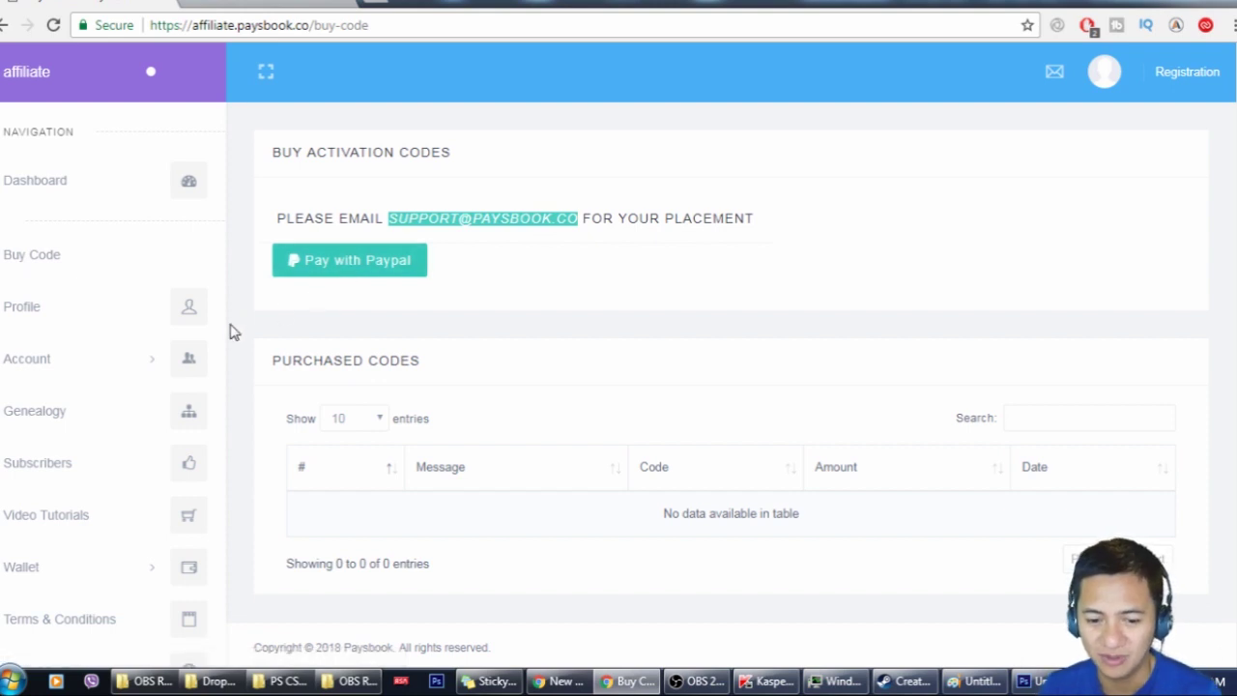
scroll(475, 386, down, 1)
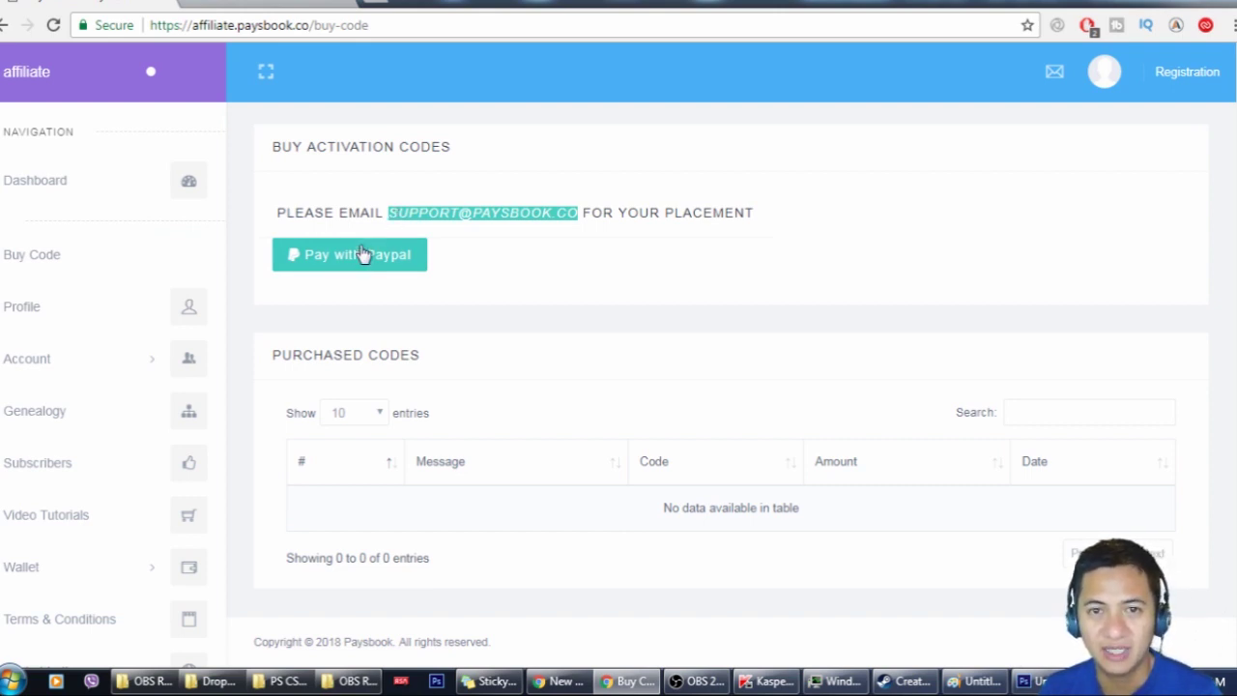
Step: Start the PayPal checkout for an activation code and inspect the itemized order details
click(351, 265)
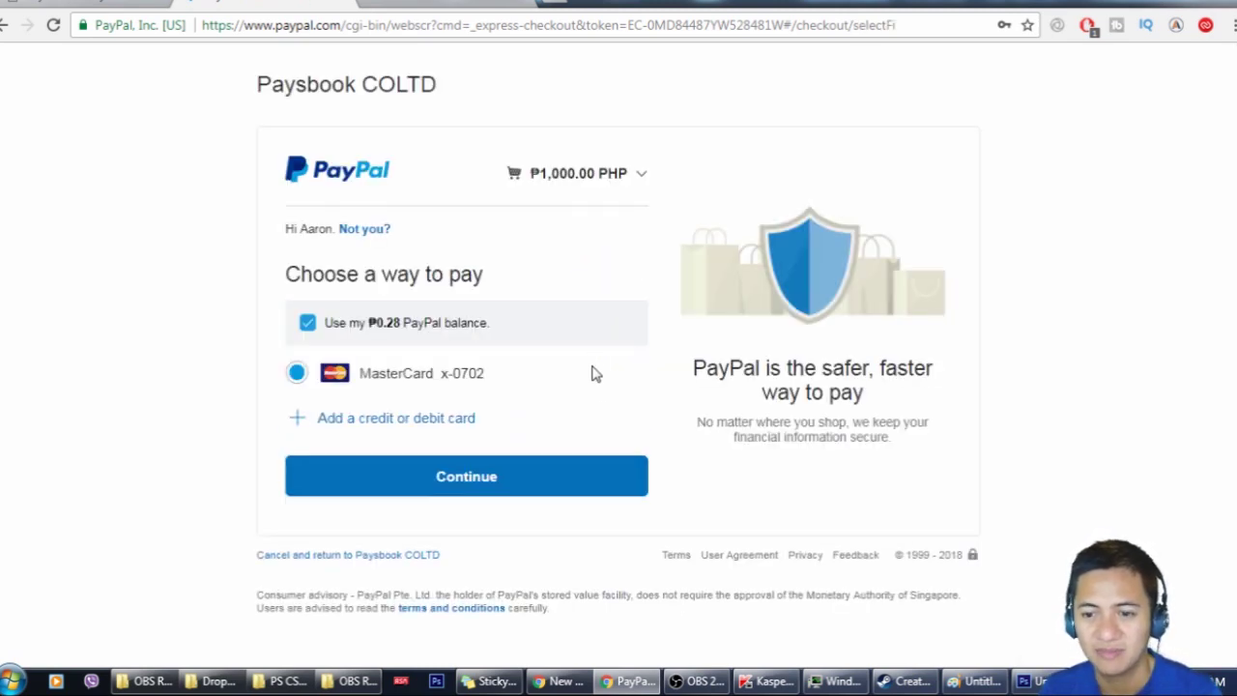
click(646, 175)
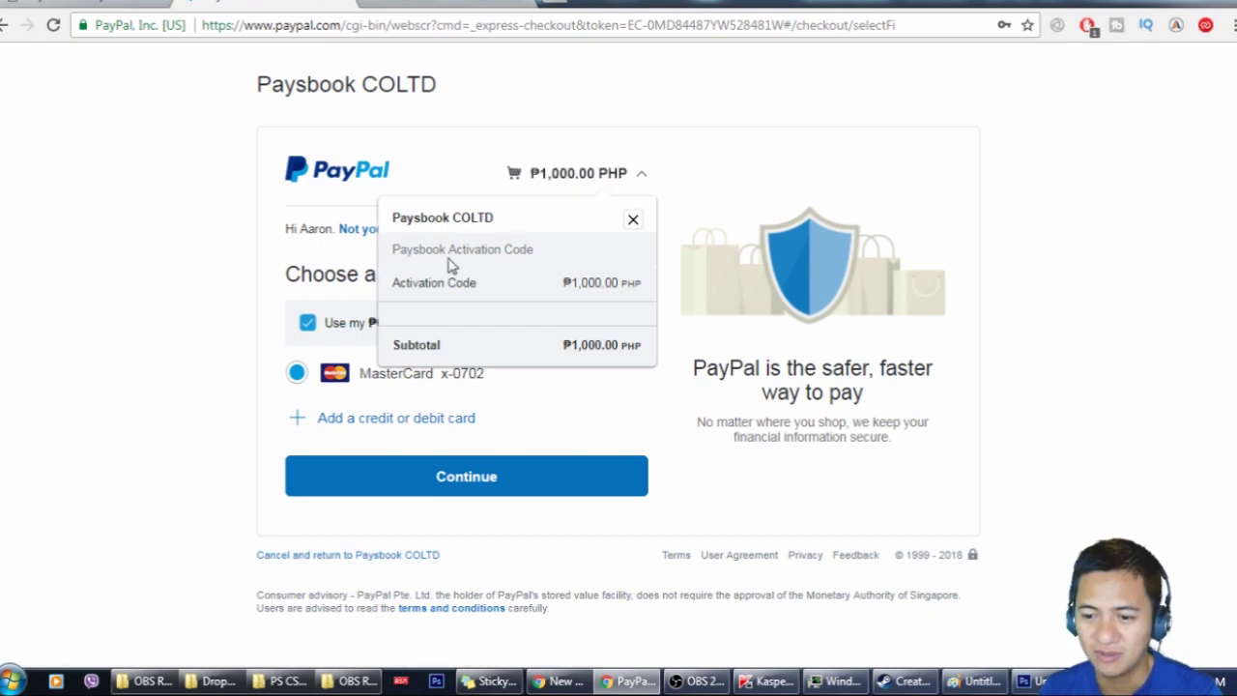
drag(414, 253, 500, 254)
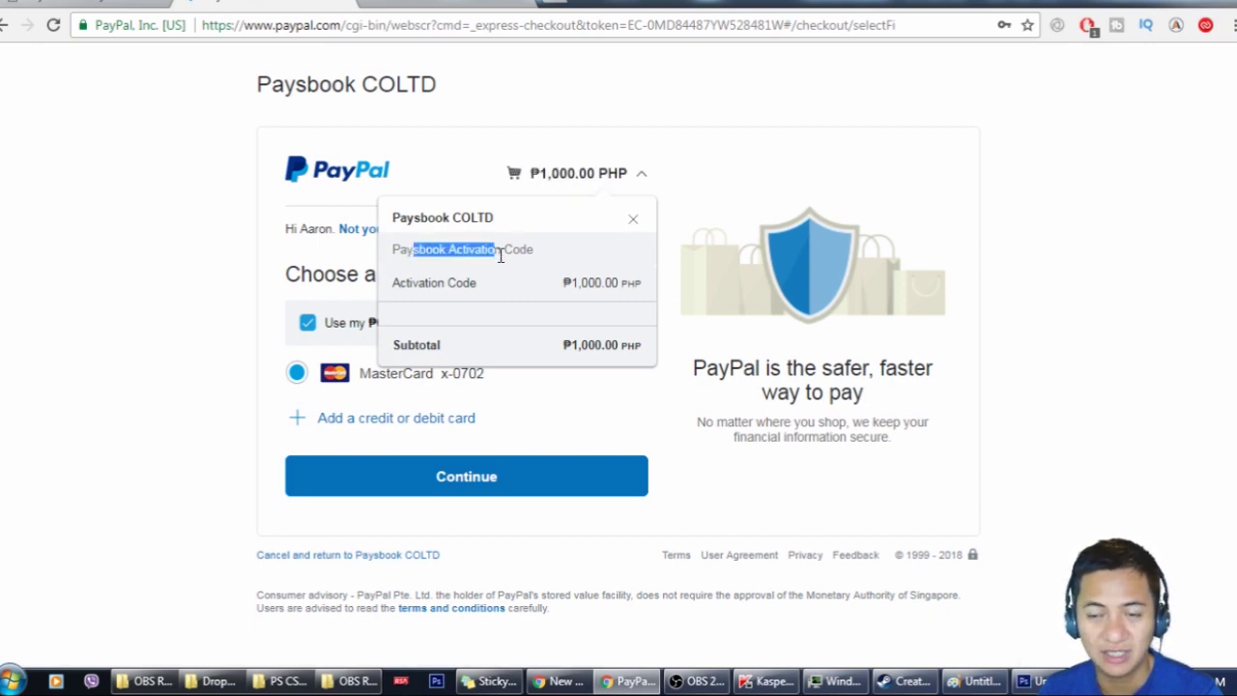
click(676, 369)
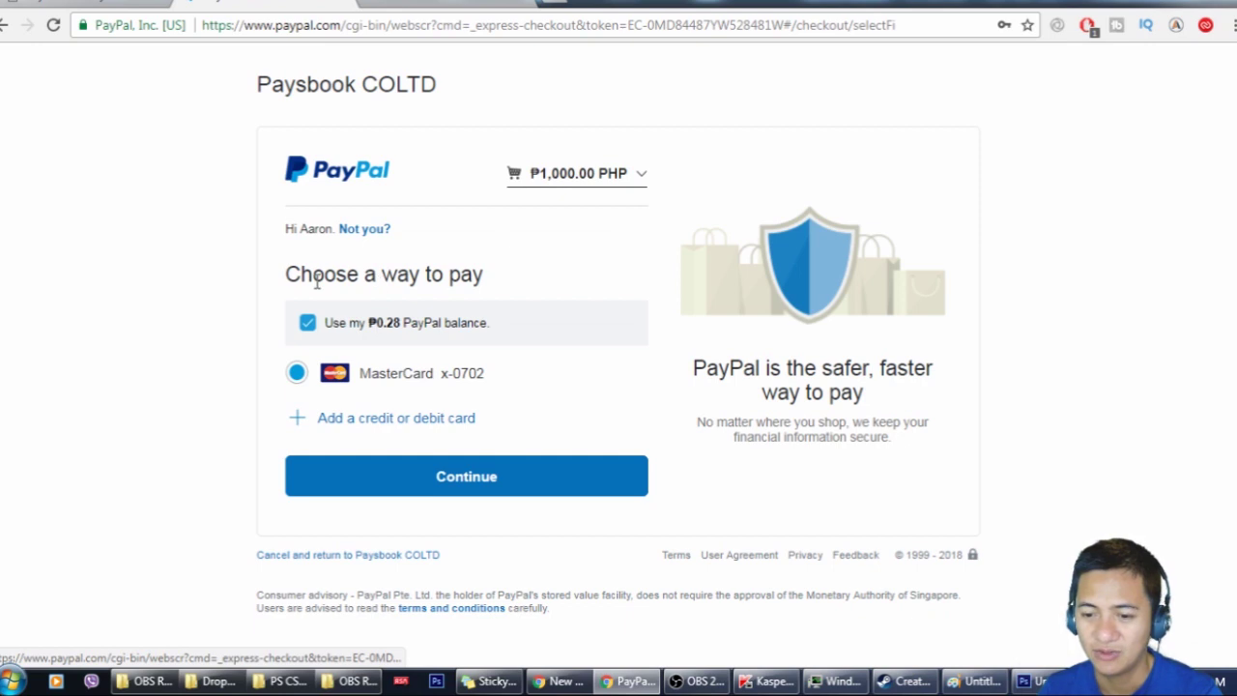
Step: Open the PayPal form for adding a credit or debit card and review its fields, placing the cursor in the card number field
click(408, 420)
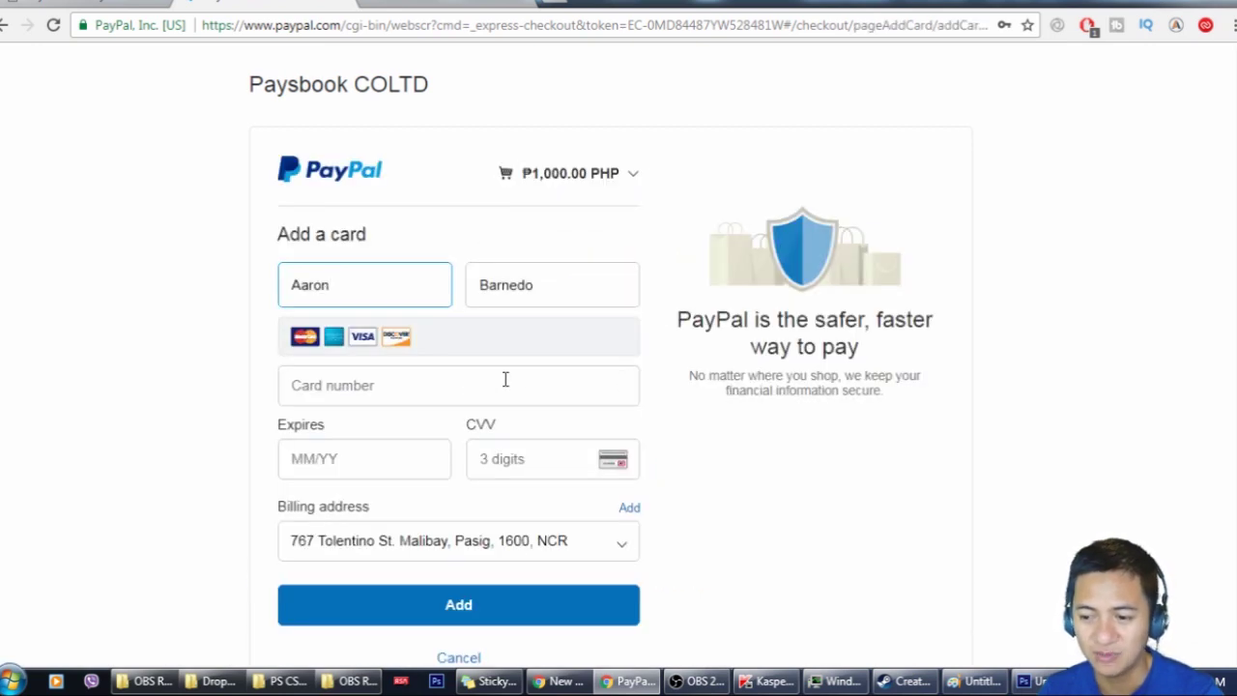
scroll(478, 384, down, 2)
scroll(471, 387, up, 2)
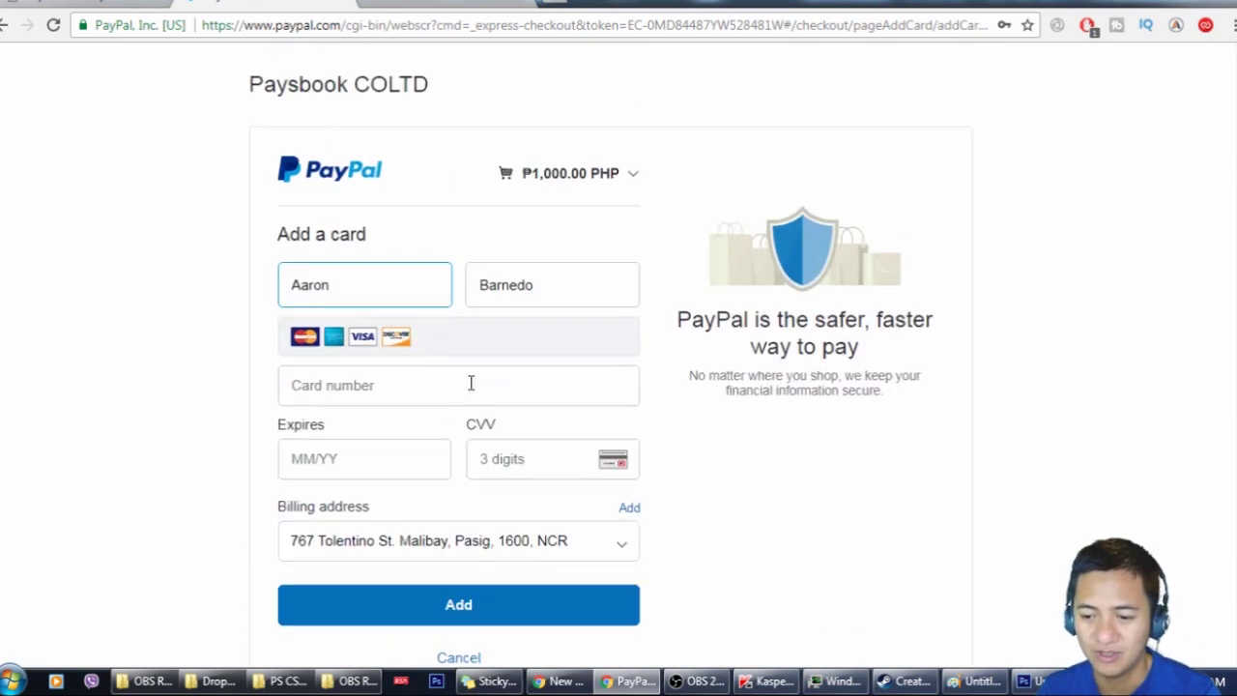
click(695, 426)
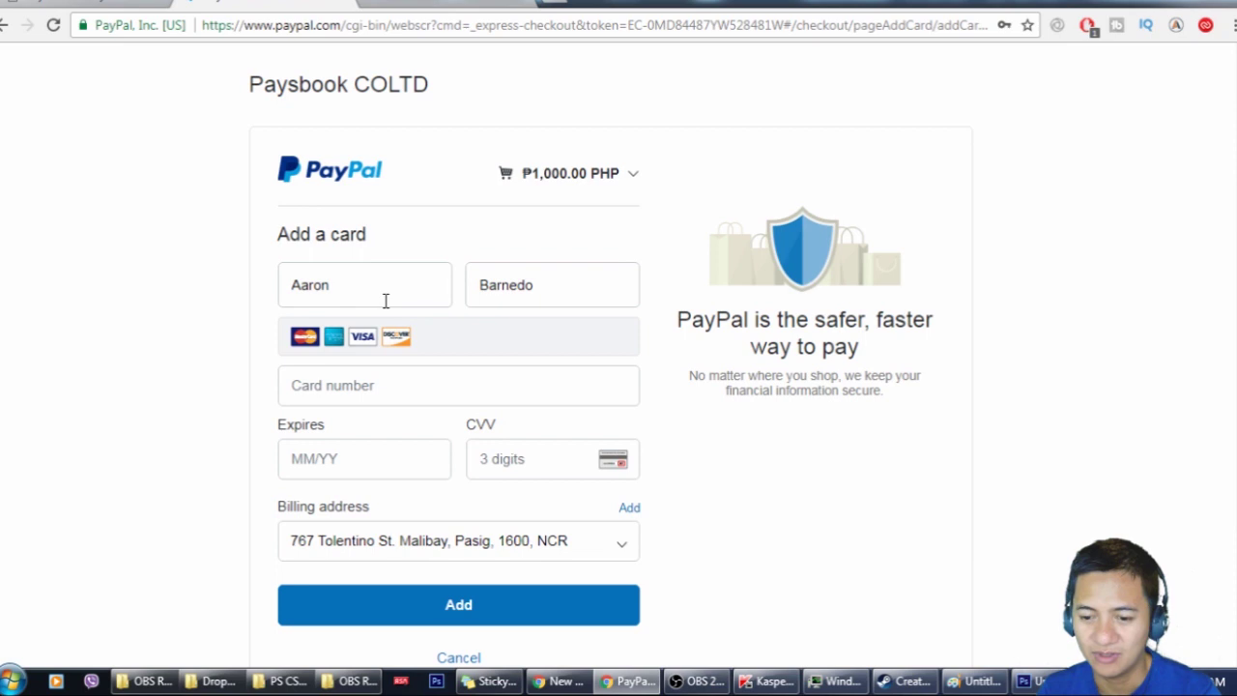
click(371, 385)
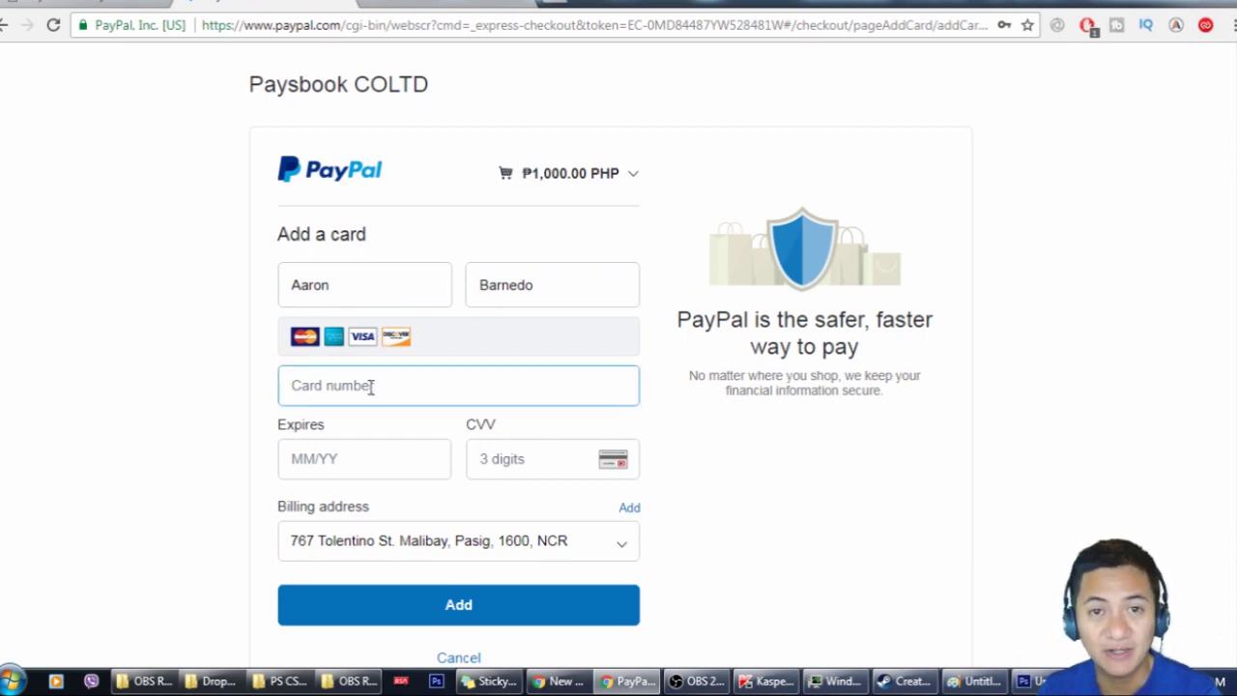
scroll(106, 241, down, 2)
scroll(106, 250, up, 2)
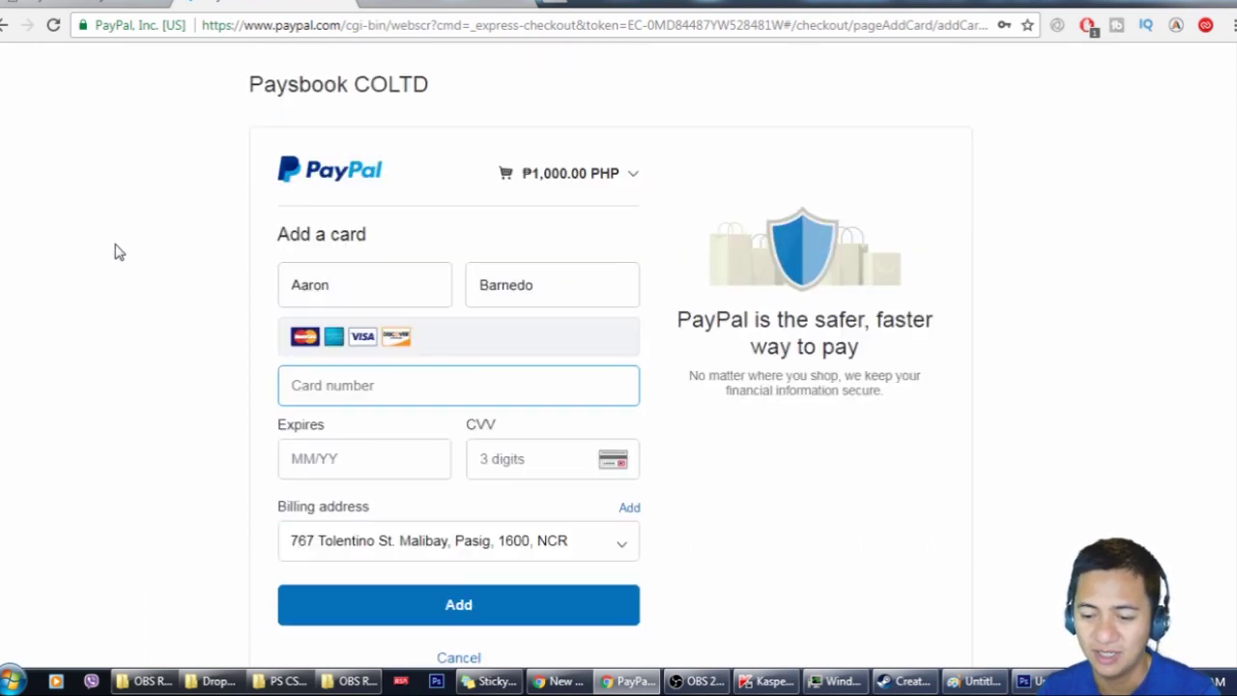
Step: Leave the PayPal card form, return to the Paysbook site and view the account's activation codes page
click(5, 25)
click(58, 2)
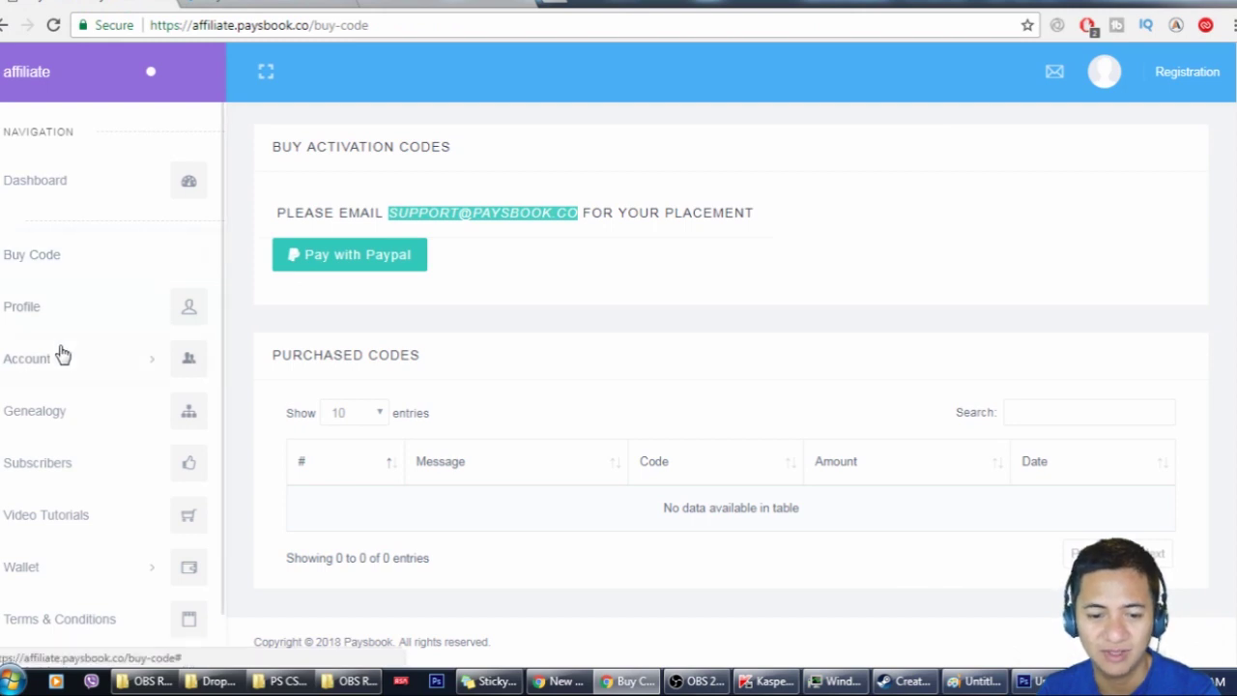
click(61, 358)
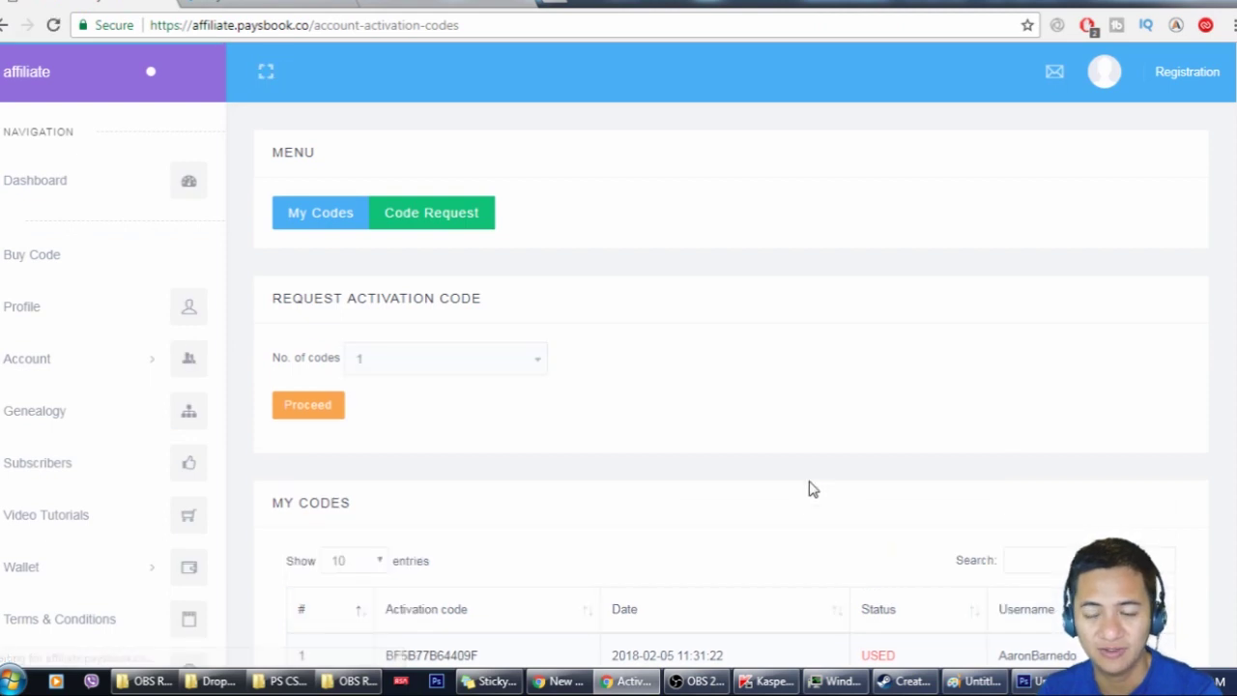
scroll(812, 493, down, 2)
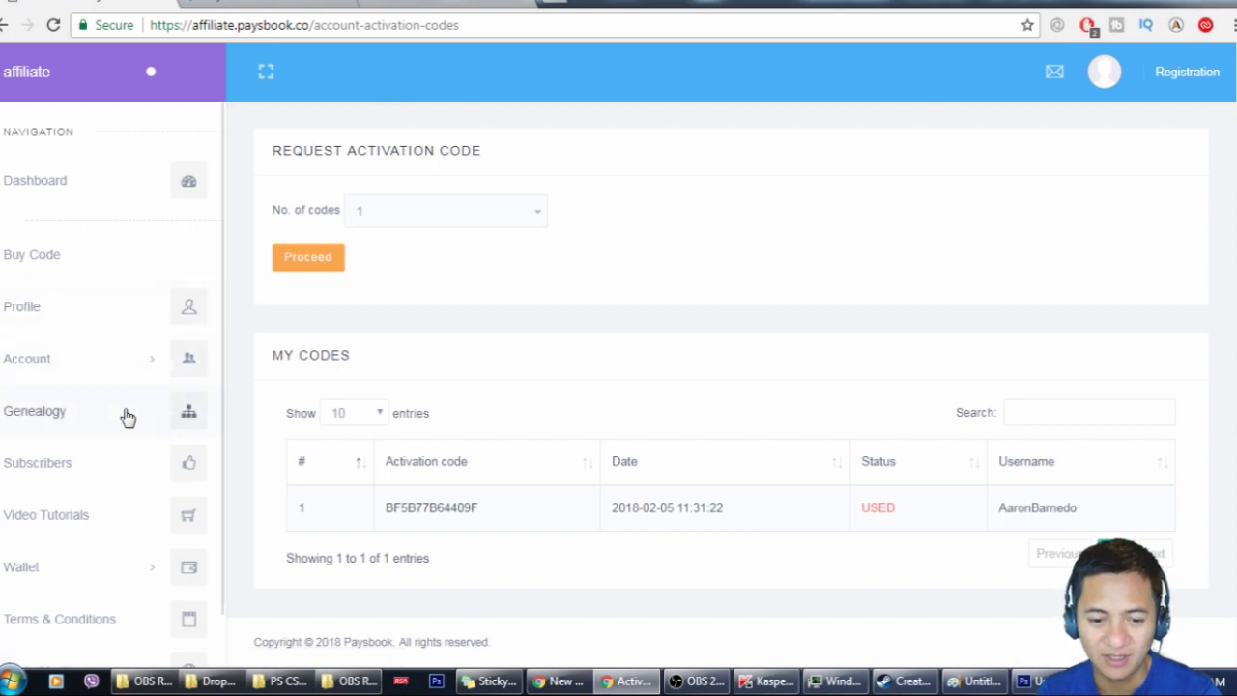
Step: Open the Video Tutorials page and highlight part of the title of the video on creating a Paysbook account
scroll(126, 413, down, 1)
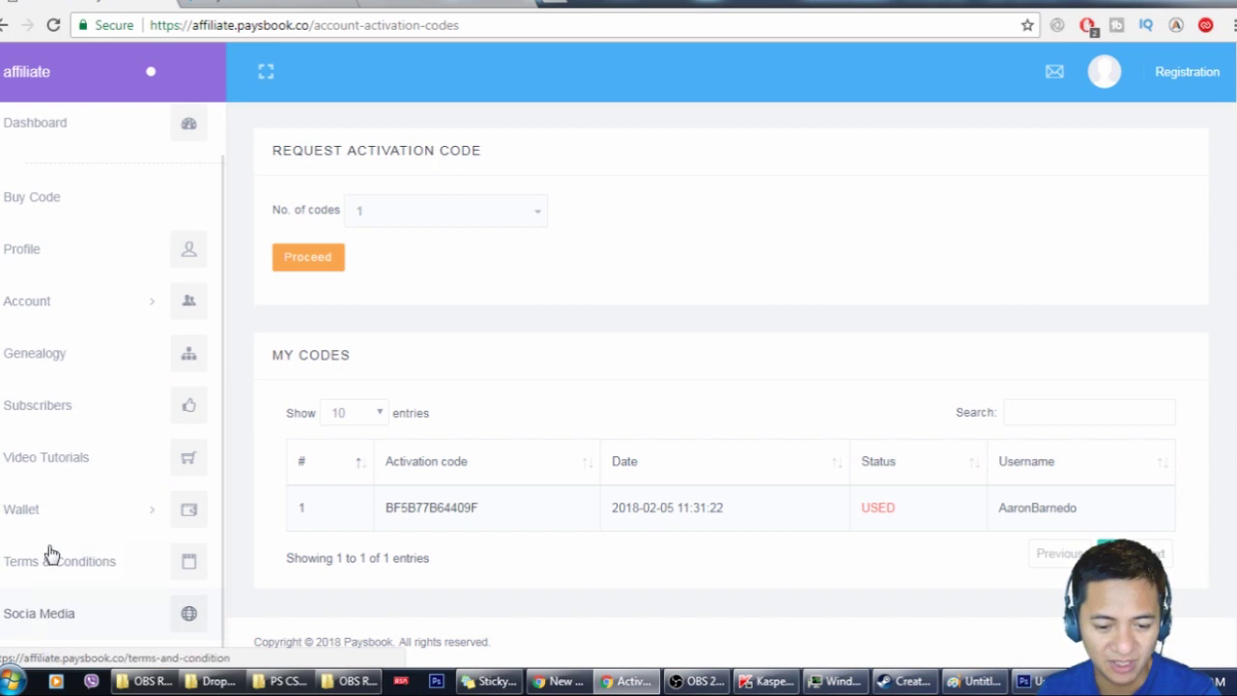
click(60, 461)
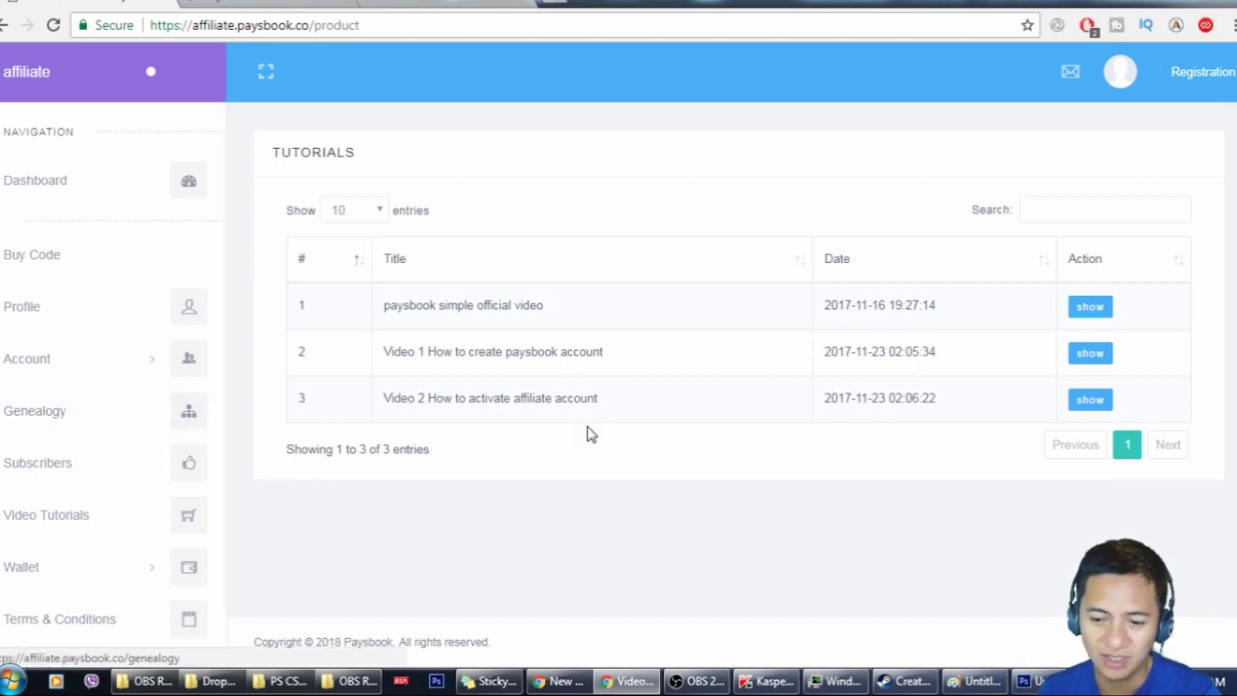
drag(474, 354, 538, 364)
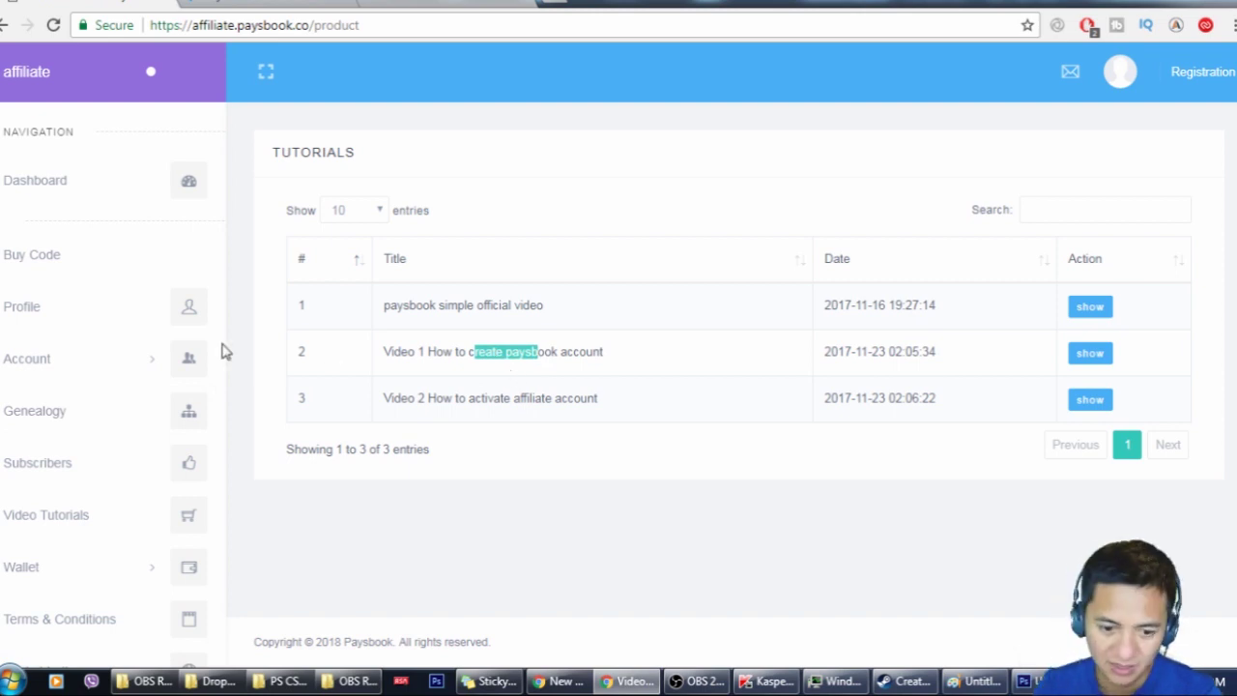
Step: Try to open the wallet's TrueMoney encashment page, and go back to the tutorials list
scroll(138, 419, down, 1)
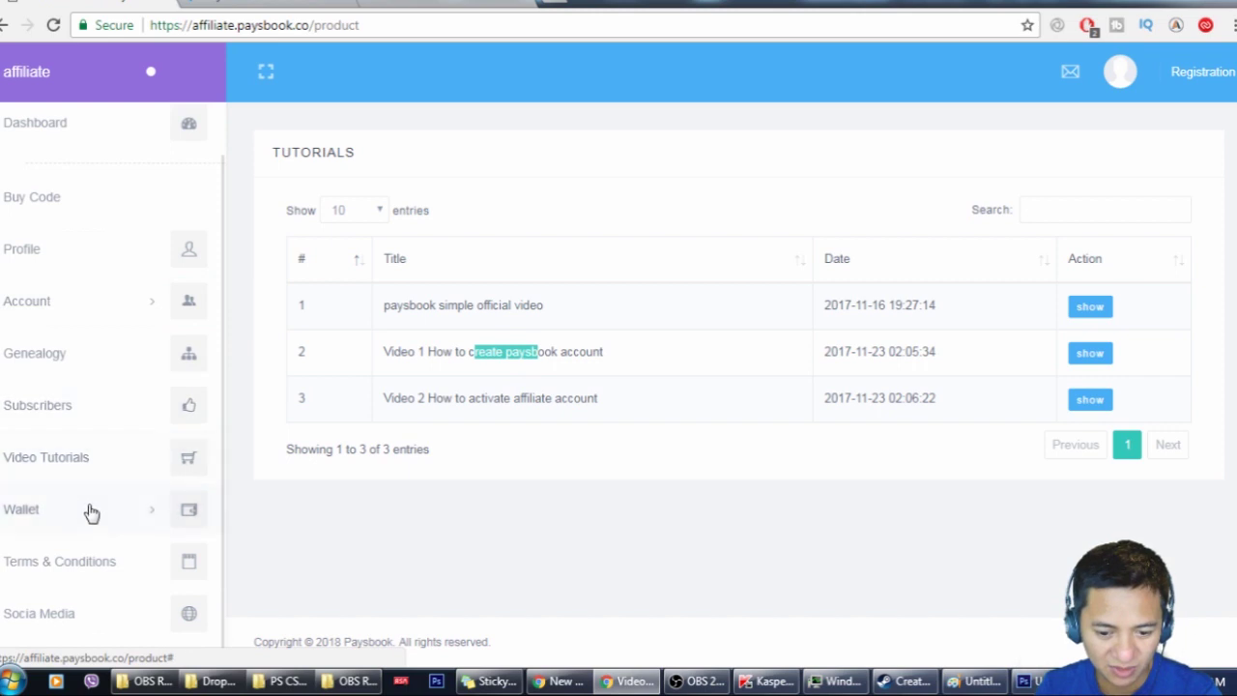
click(94, 509)
scroll(143, 512, down, 2)
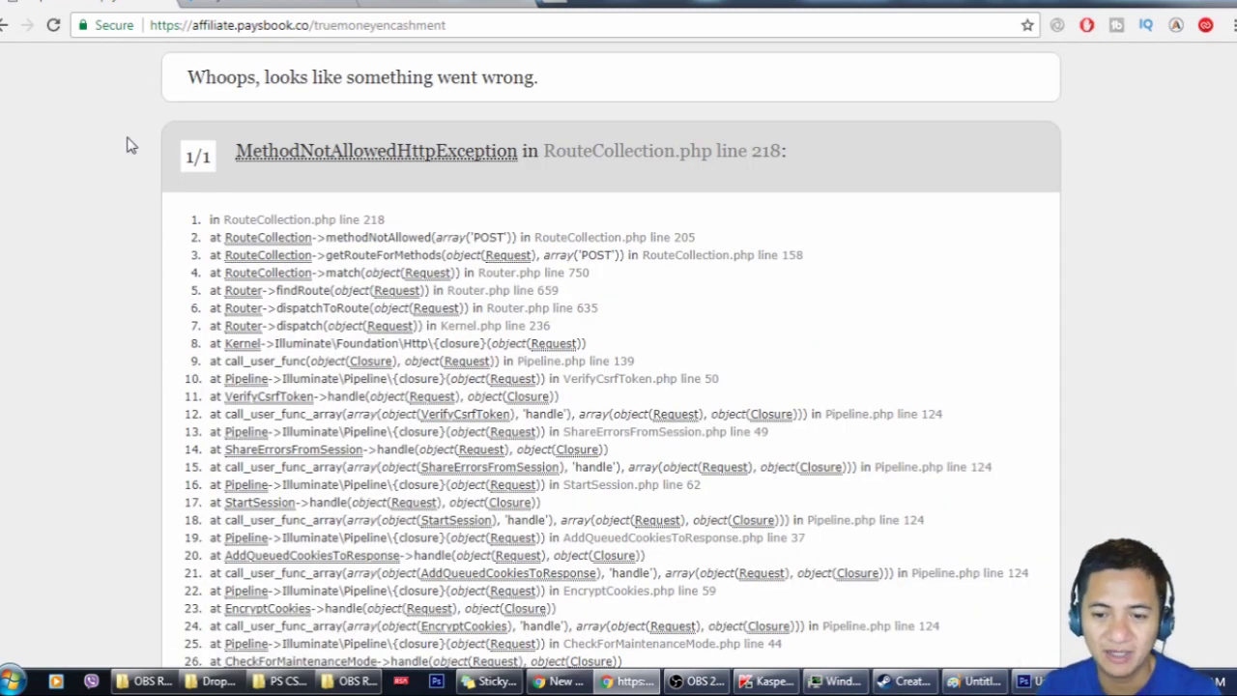
click(6, 26)
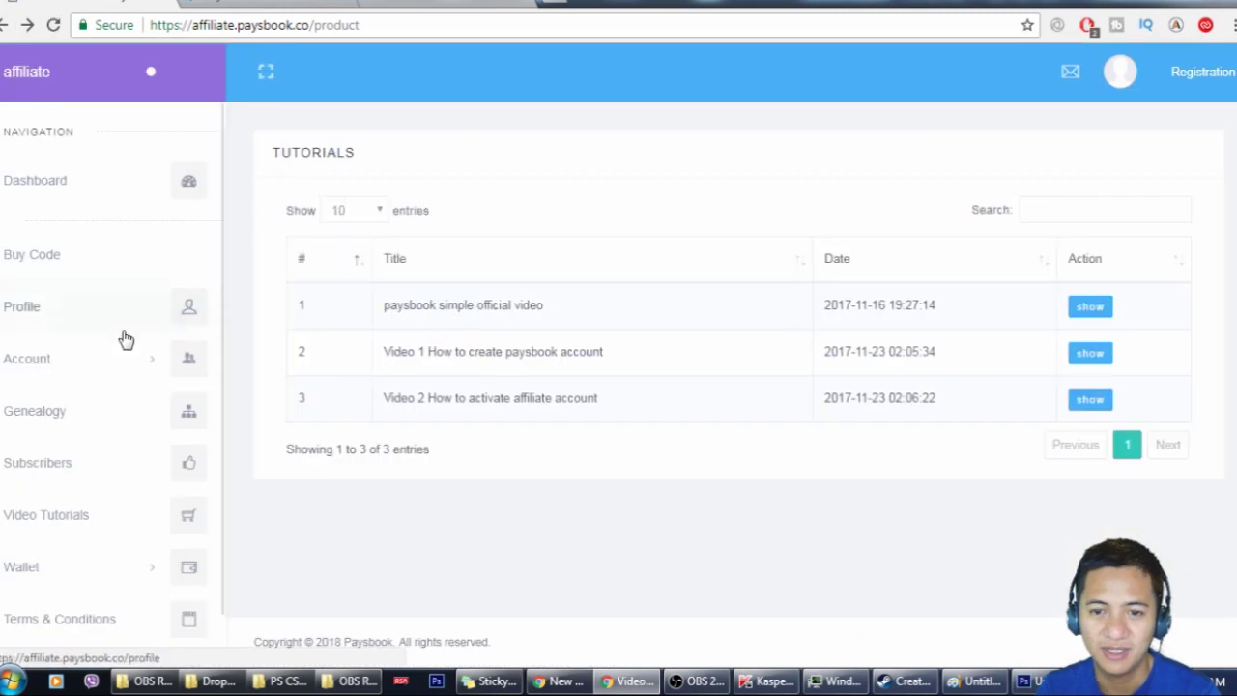
Step: Open the wallet's IDG Transfer page and place the cursor in the IDG wallet address field
scroll(106, 445, down, 1)
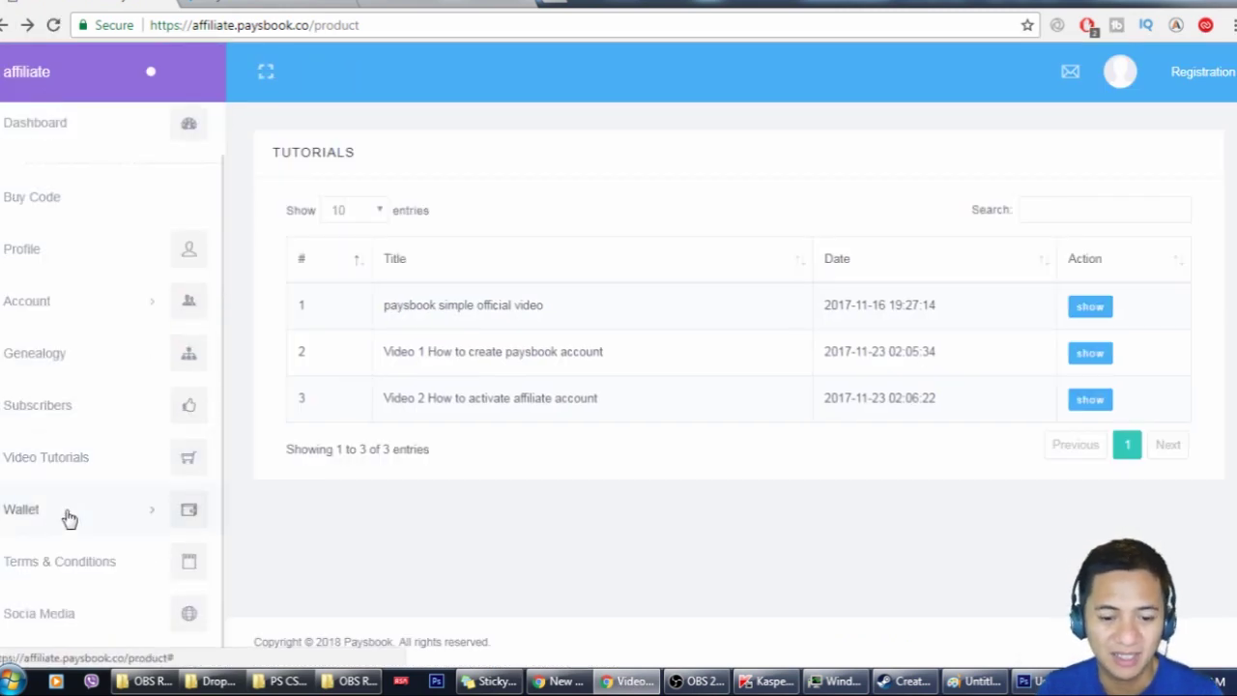
click(44, 512)
scroll(83, 612, down, 3)
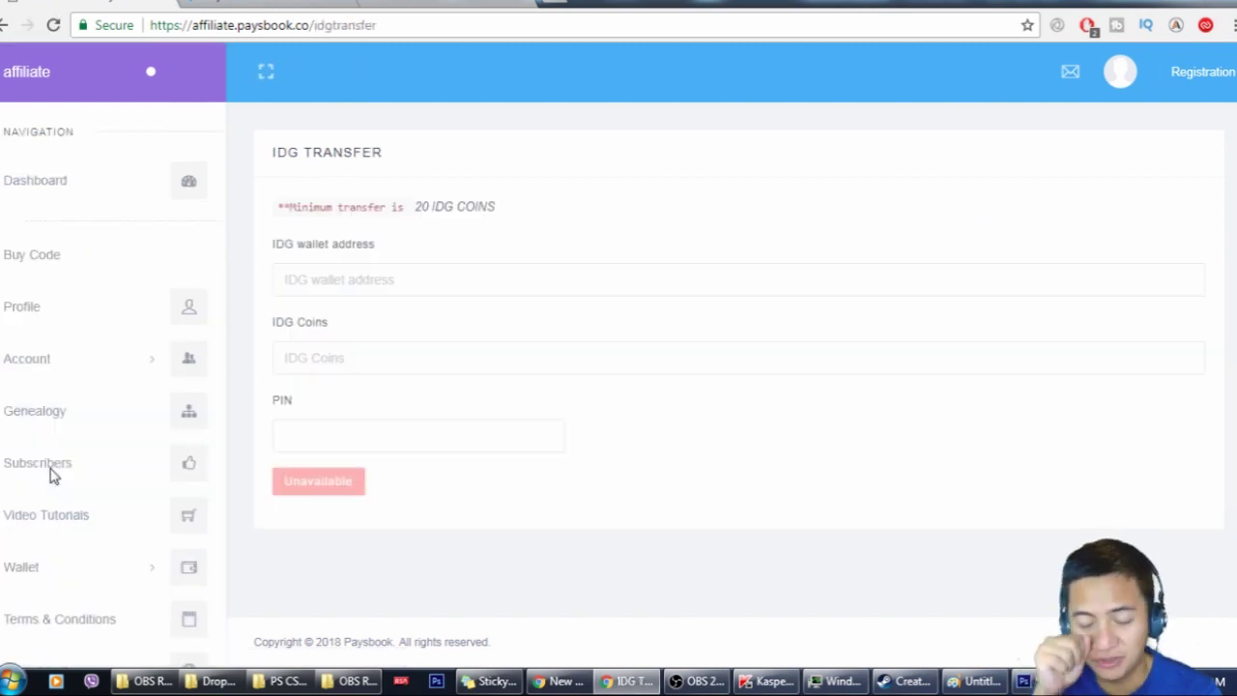
click(431, 279)
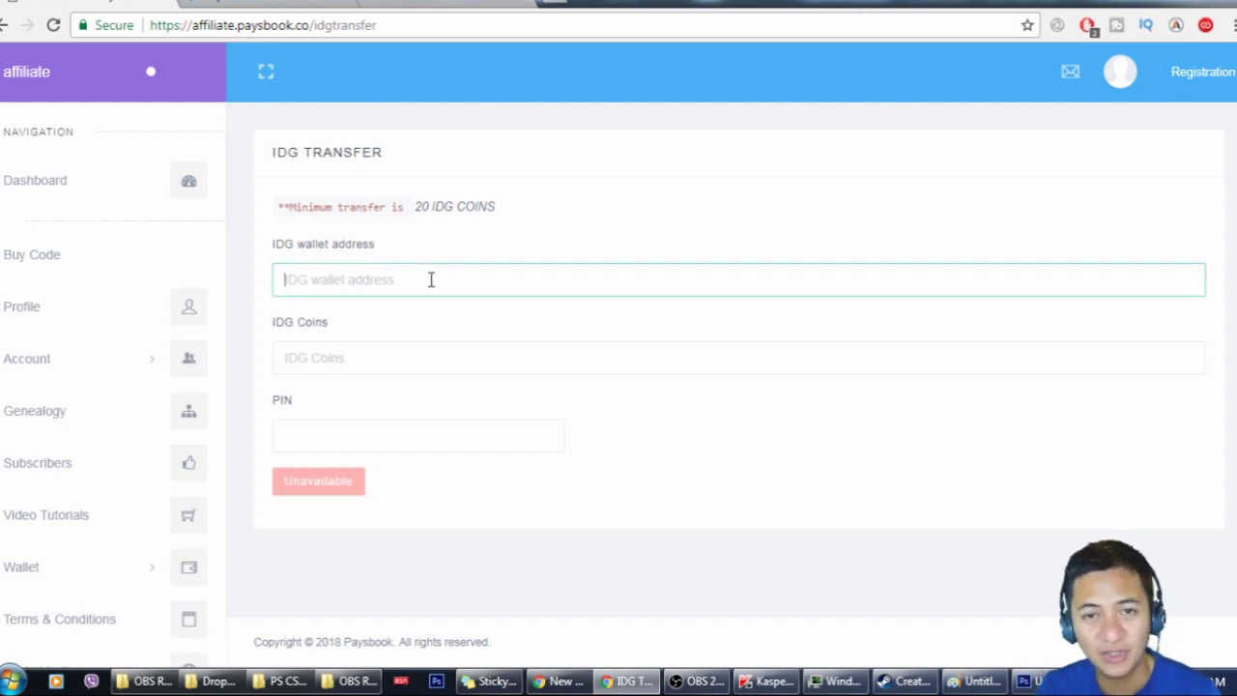
Step: Open the Indigen Central site at indigen.online/Default.aspx in a separate browser tab
click(415, 9)
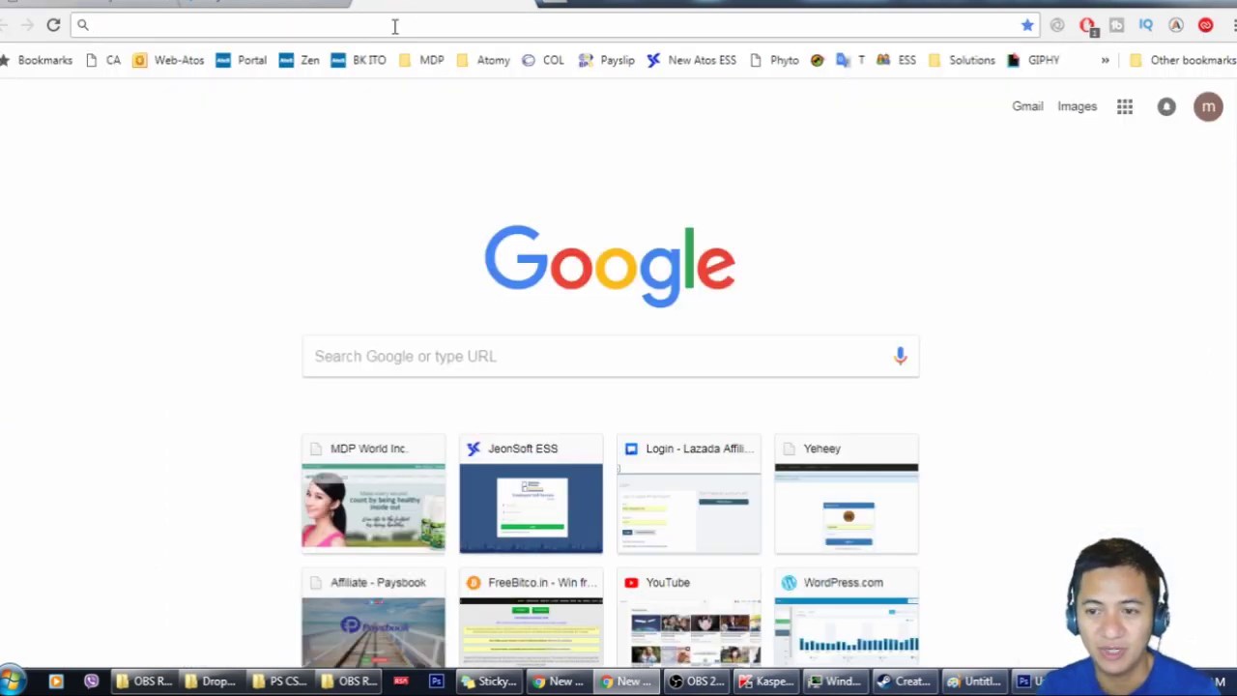
text(id)
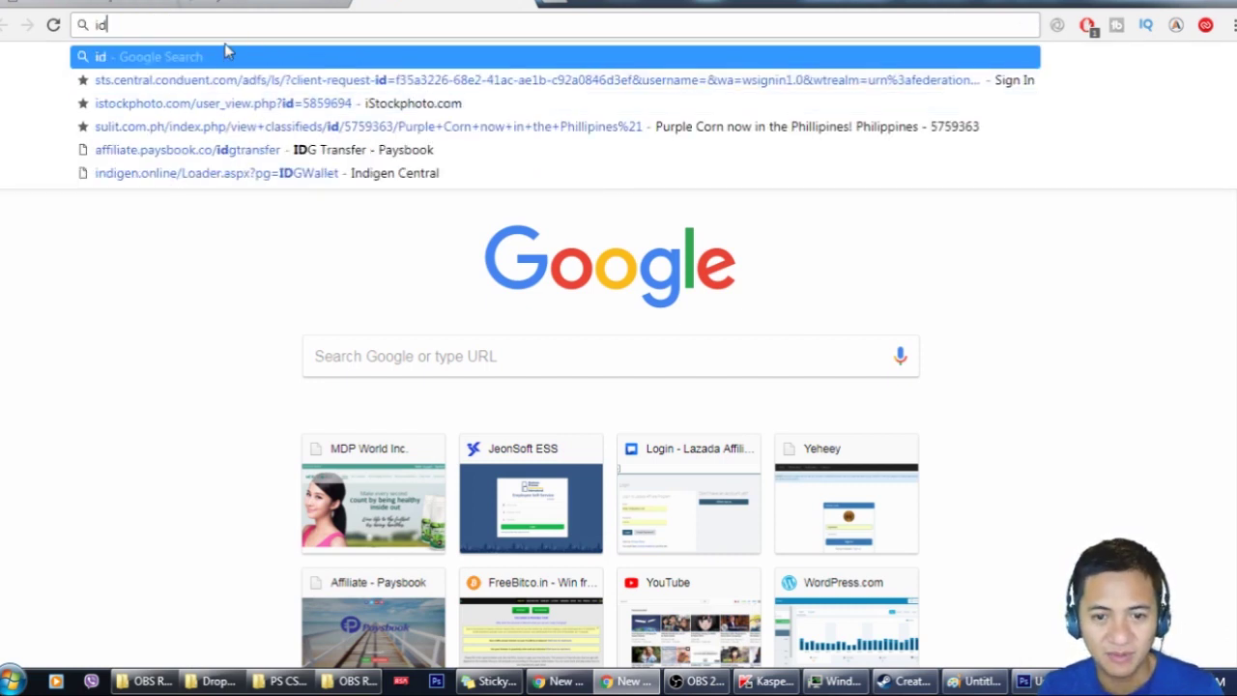
key(BackSpace)
text(n)
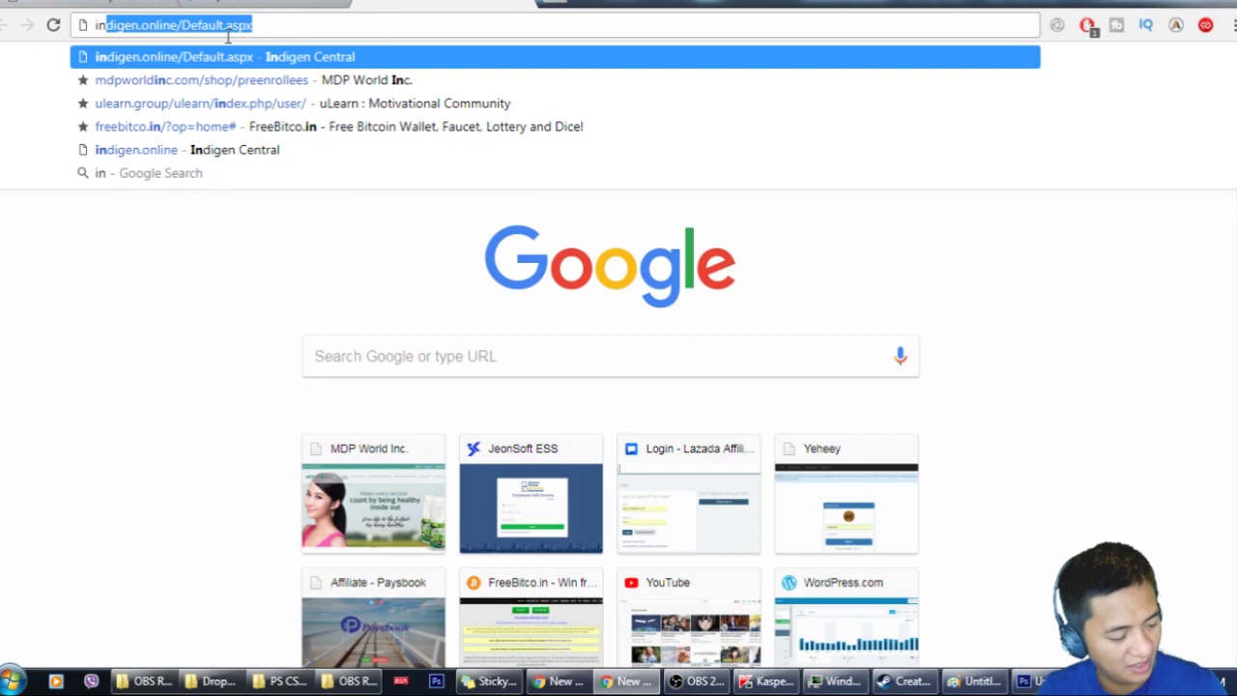
text(d)
key(Return)
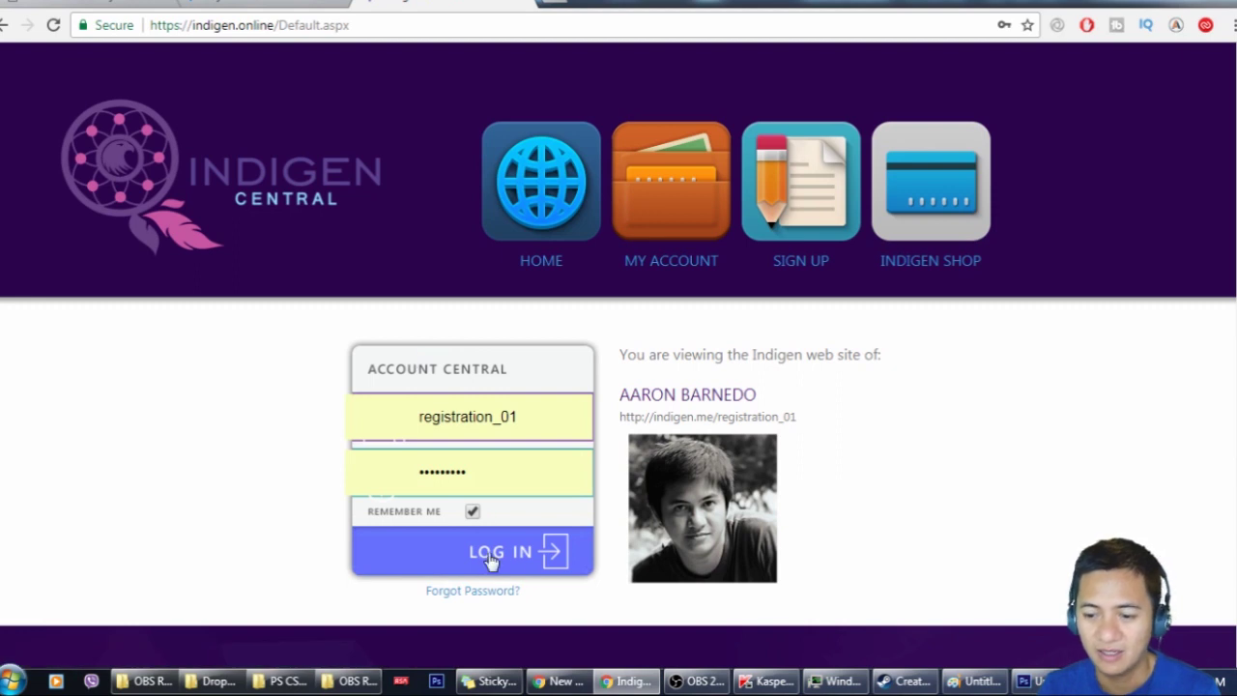
Step: Log in to Indigen Central with the saved credentials and review the account's balances, income chart, referral link and new affiliates
click(513, 560)
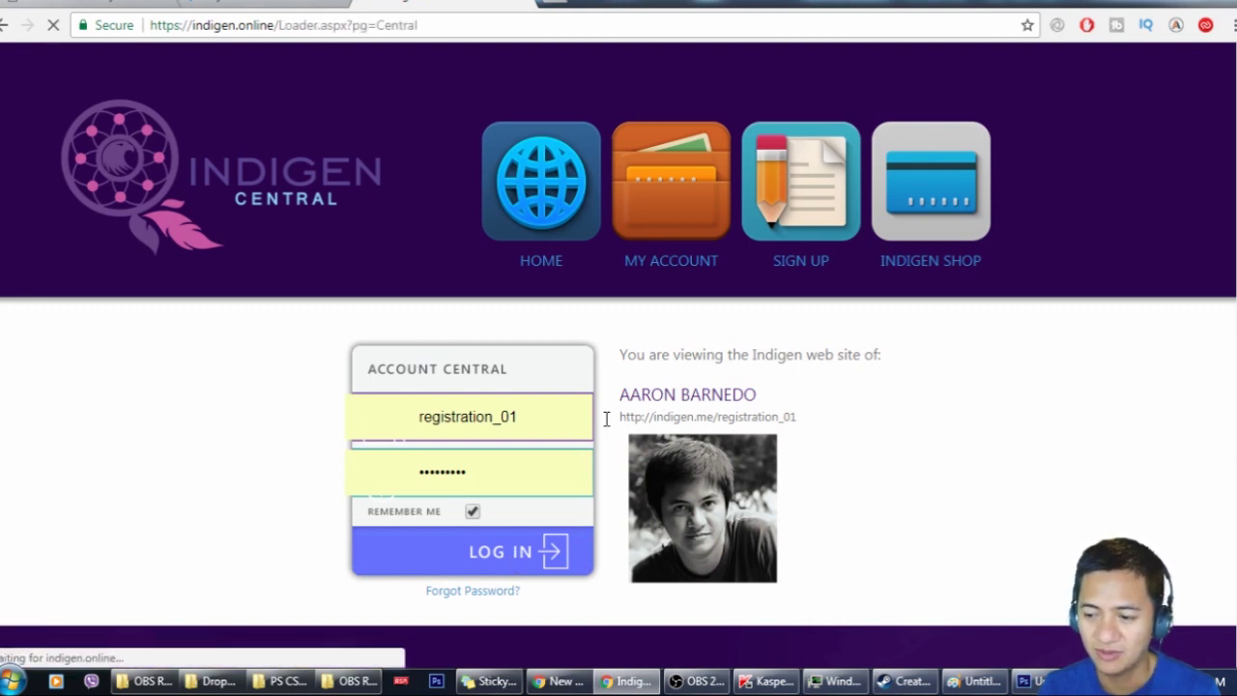
scroll(604, 416, down, 8)
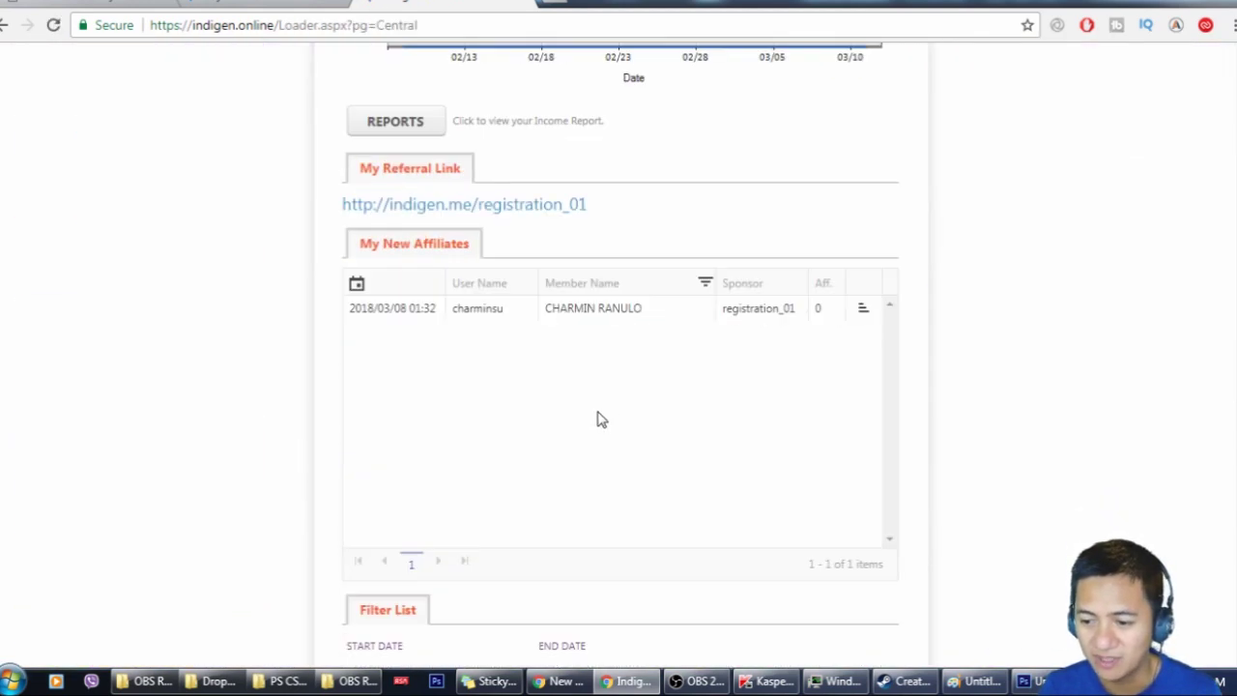
scroll(591, 416, up, 5)
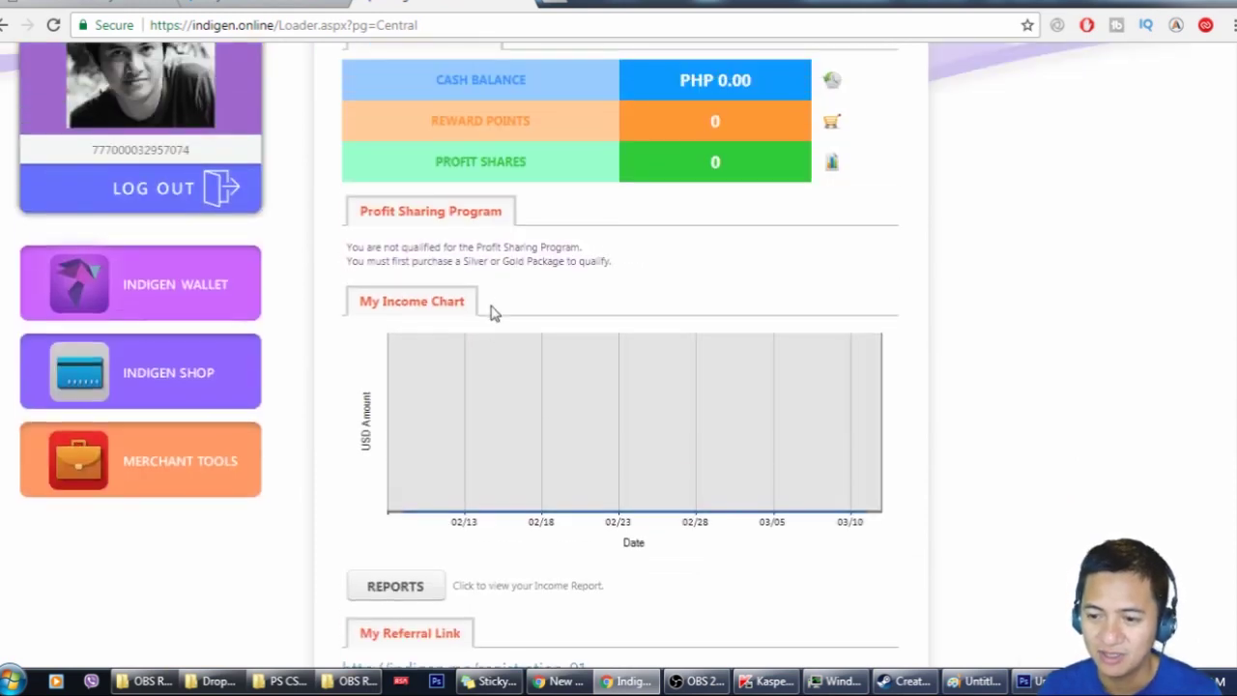
scroll(494, 314, down, 1)
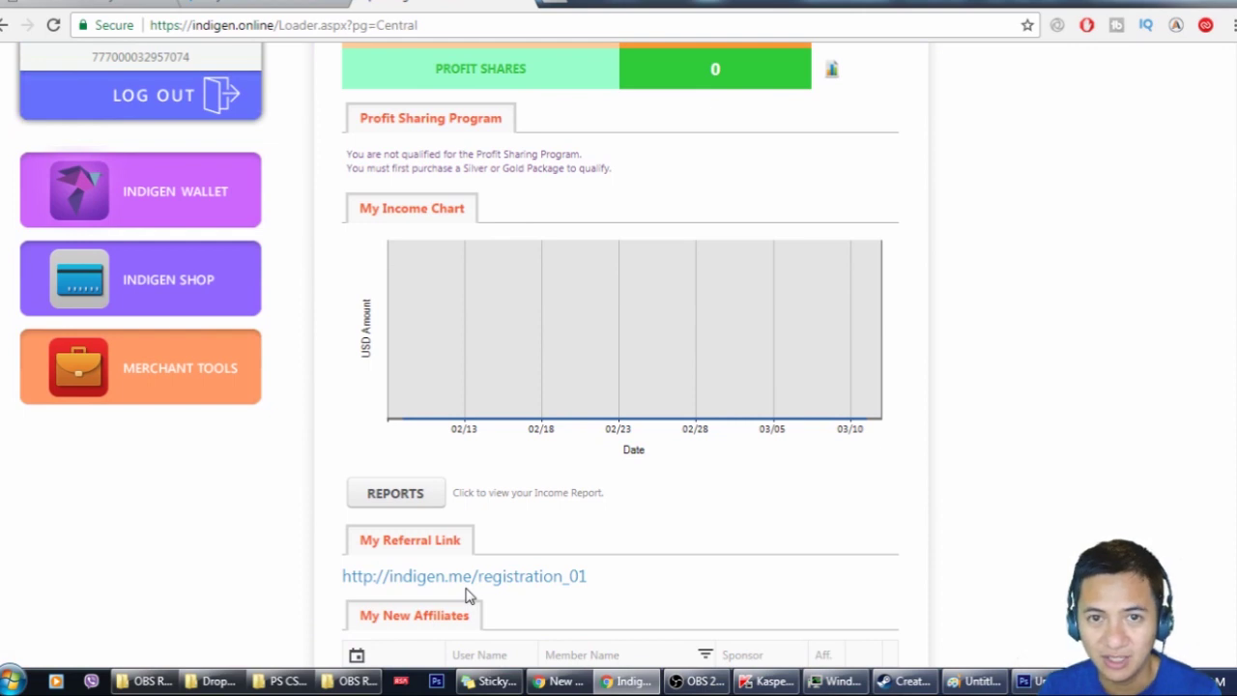
Step: Open My eWallet and the Indigen Wallet page in Indigen Central, and review the IDG balance and transaction history
scroll(547, 547, up, 4)
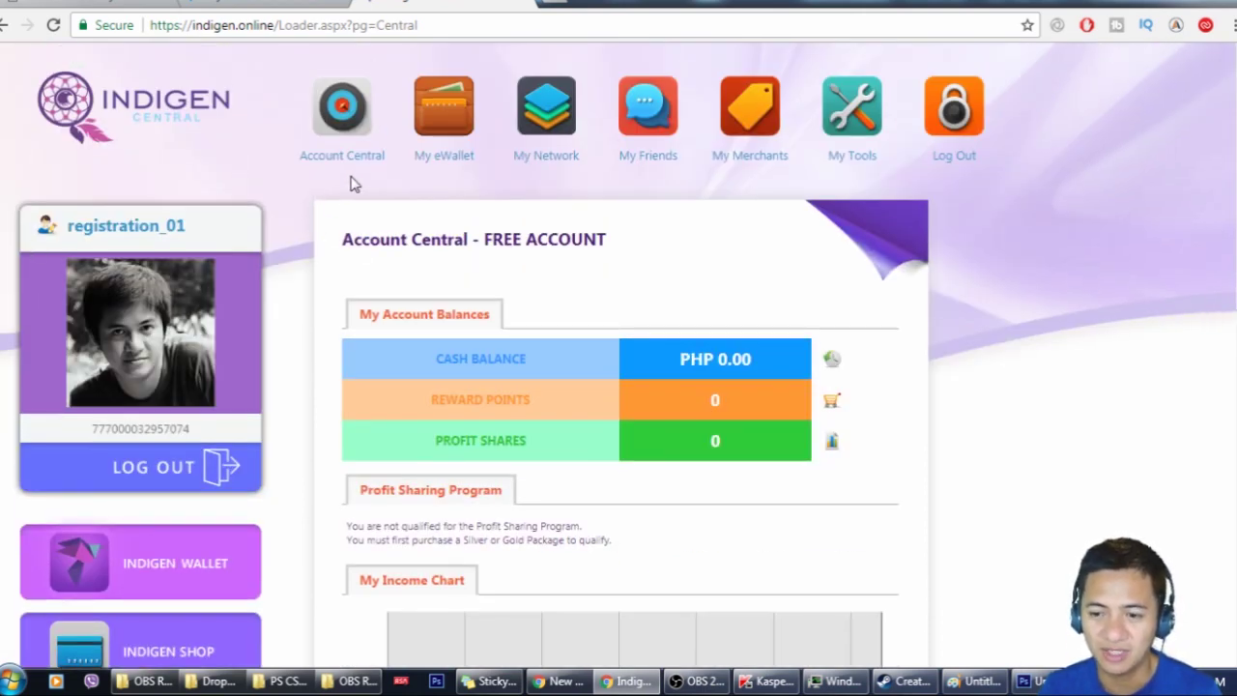
click(458, 123)
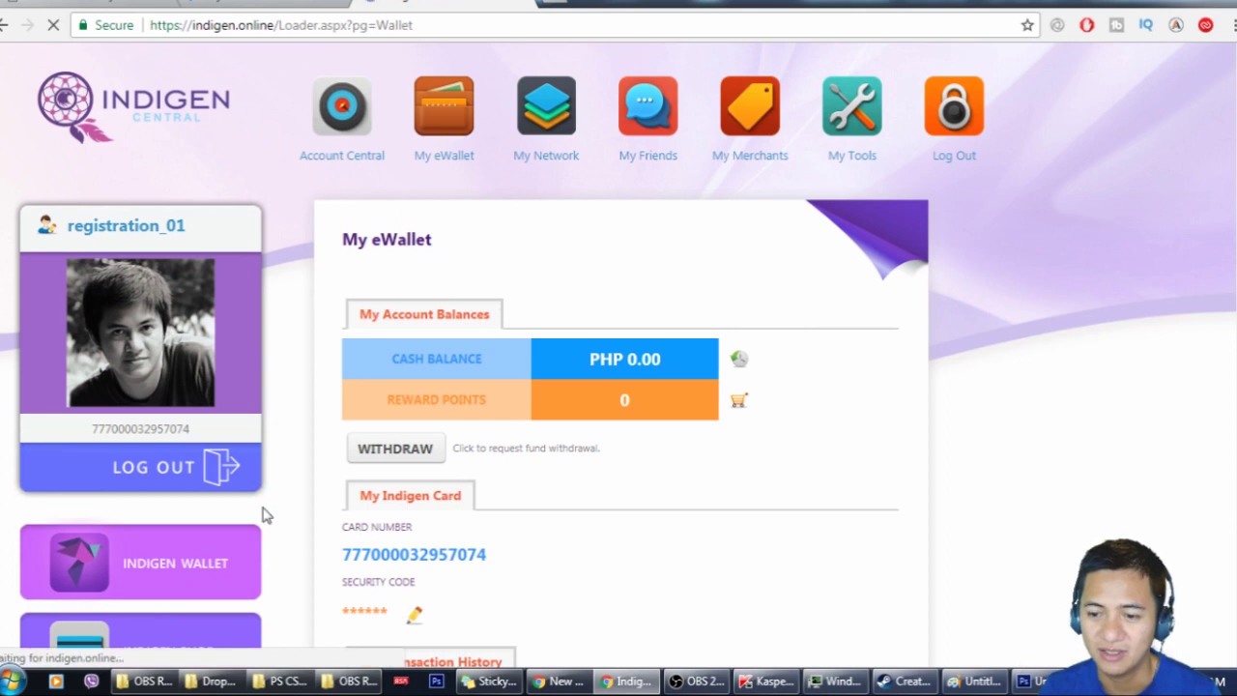
click(162, 565)
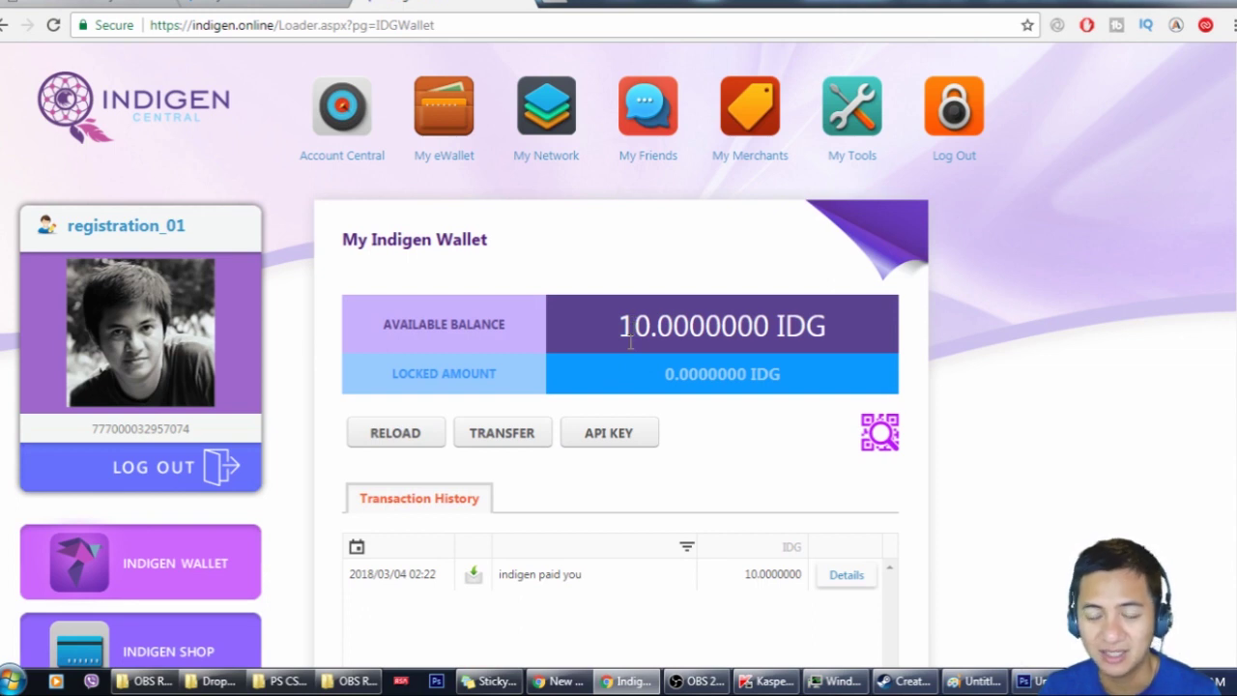
scroll(574, 411, down, 3)
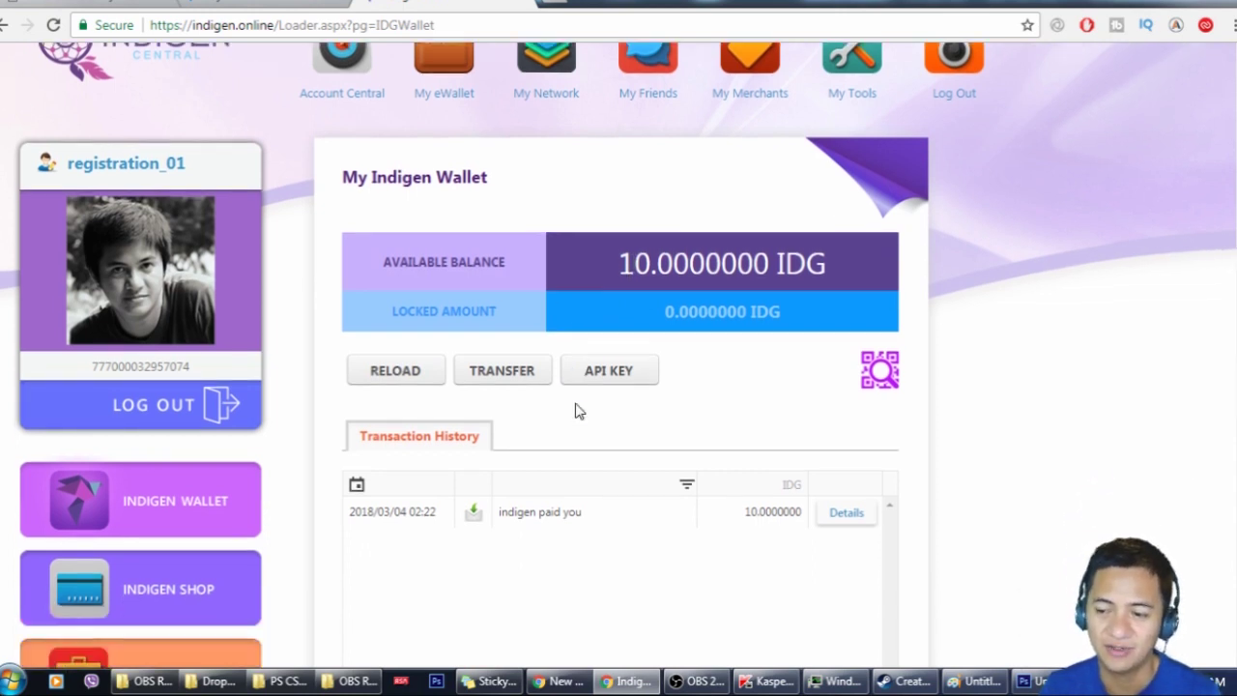
scroll(569, 409, up, 3)
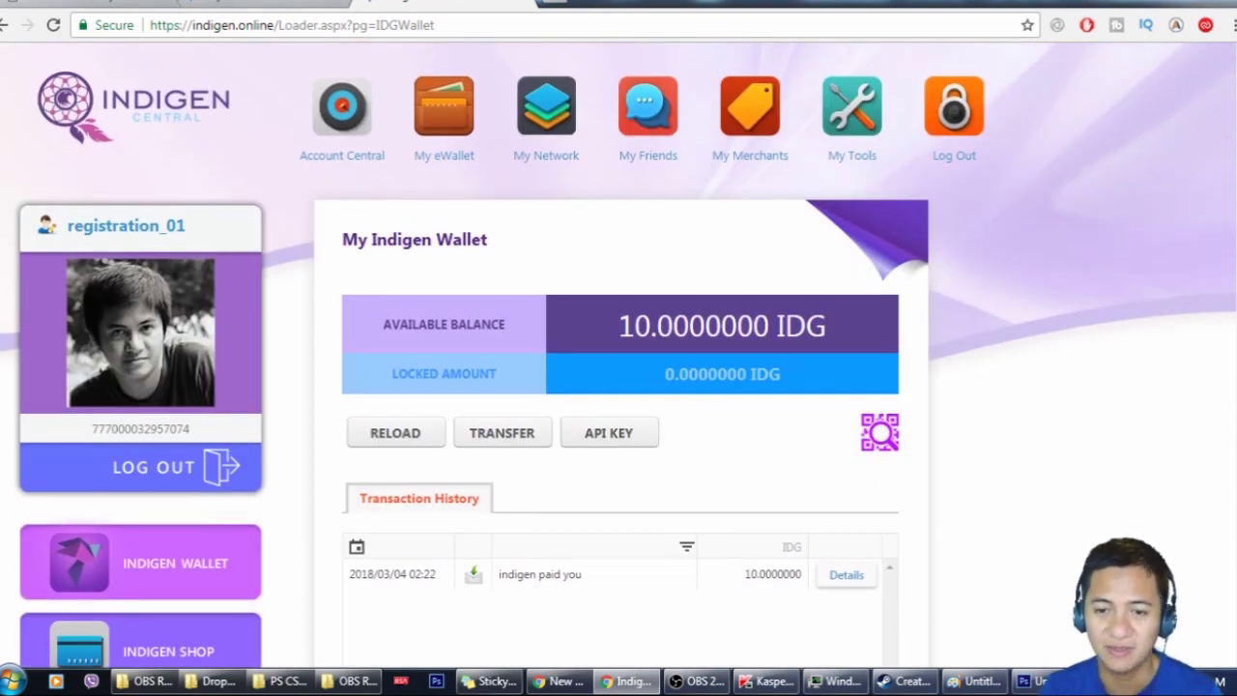
Step: Return to the Paysbook affiliate account and open its Social Media site's login page in a separate browser tab
key(ctrl+Tab)
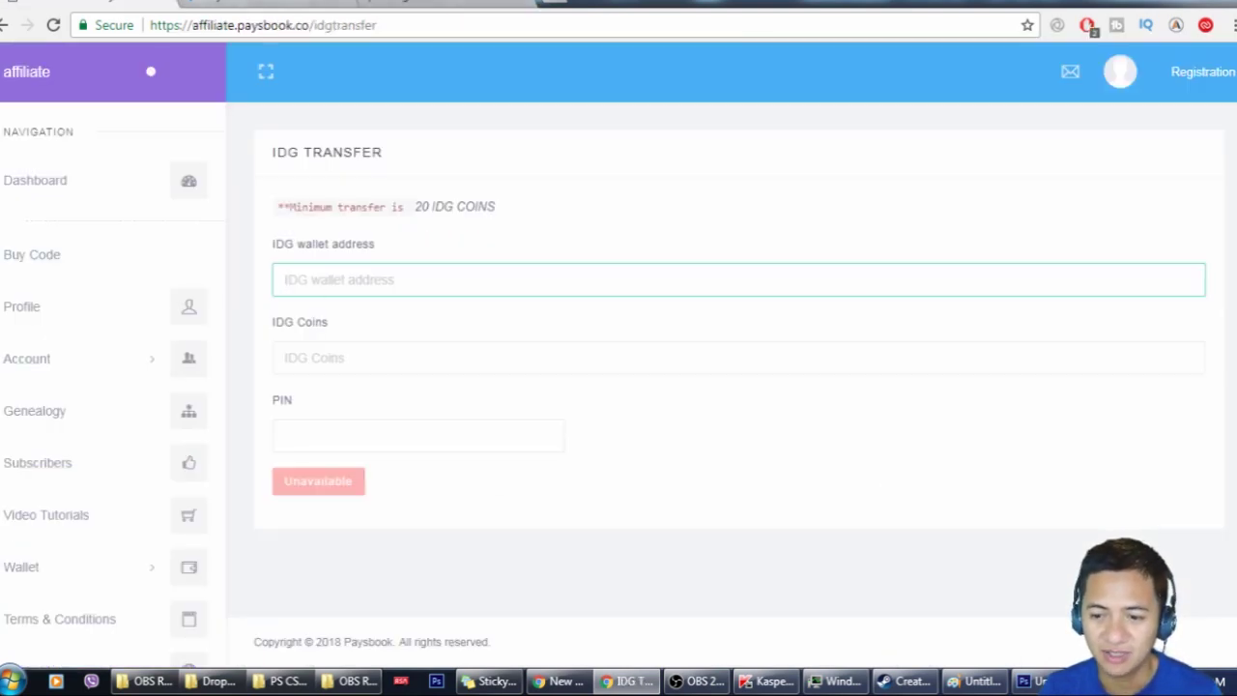
scroll(139, 336, down, 1)
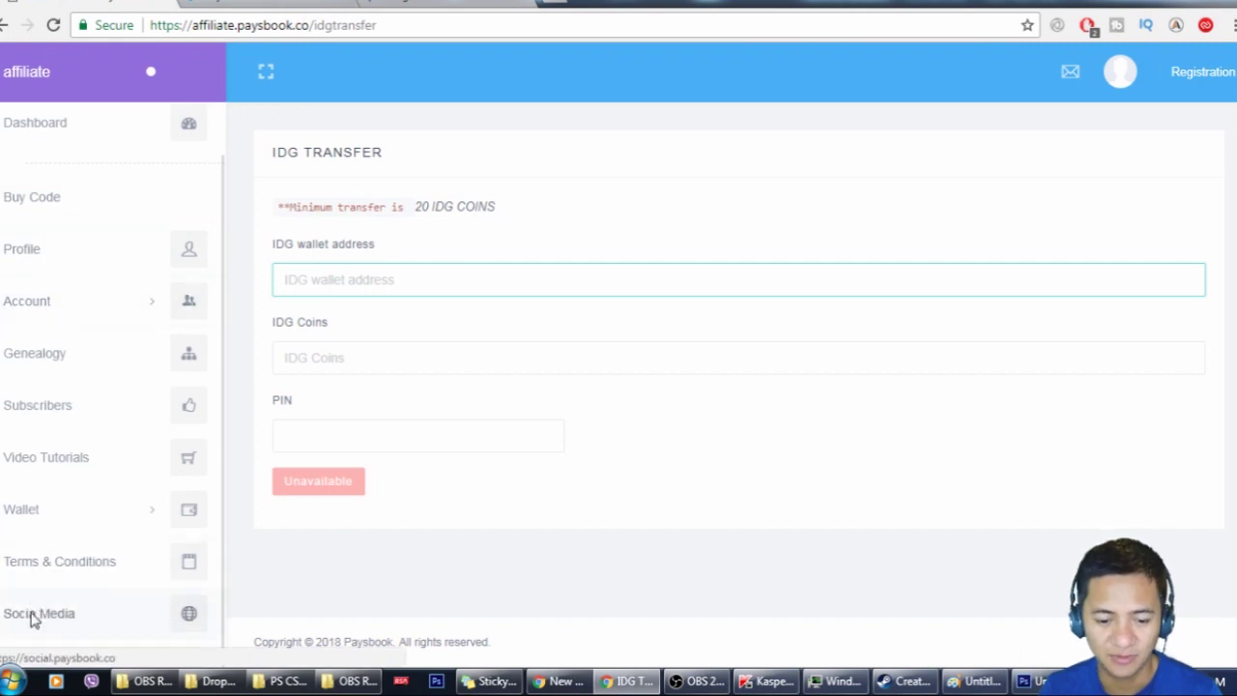
click(34, 617)
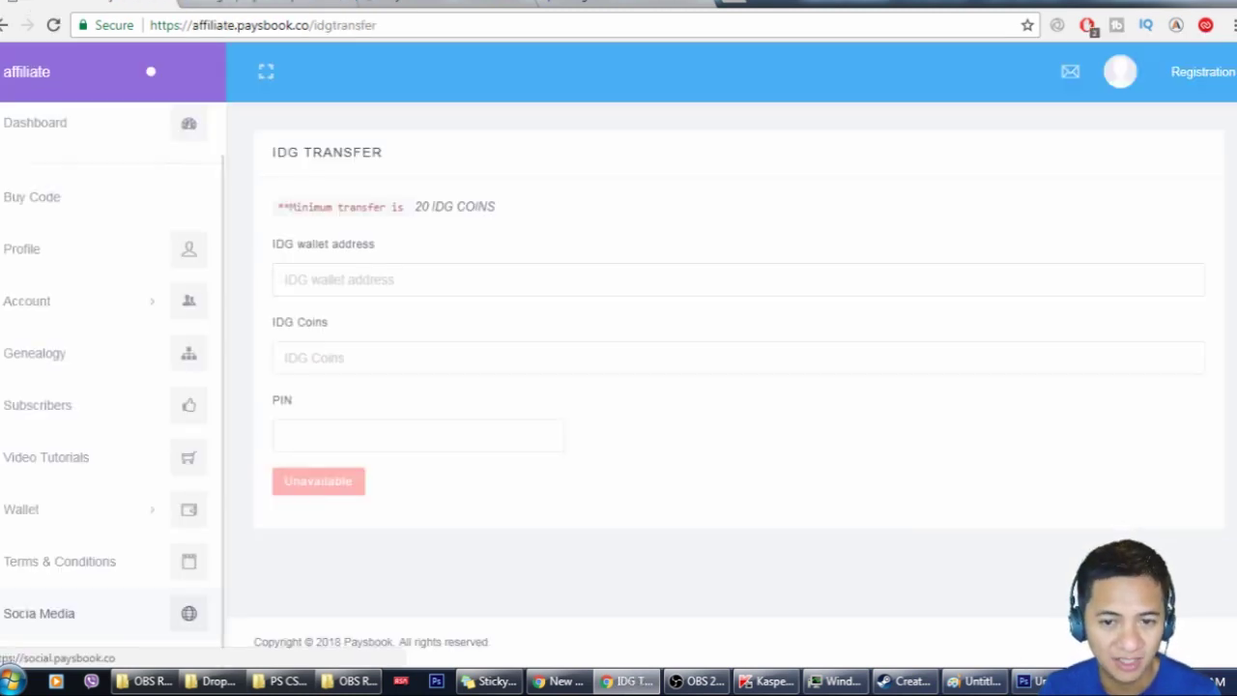
click(39, 612)
click(97, 12)
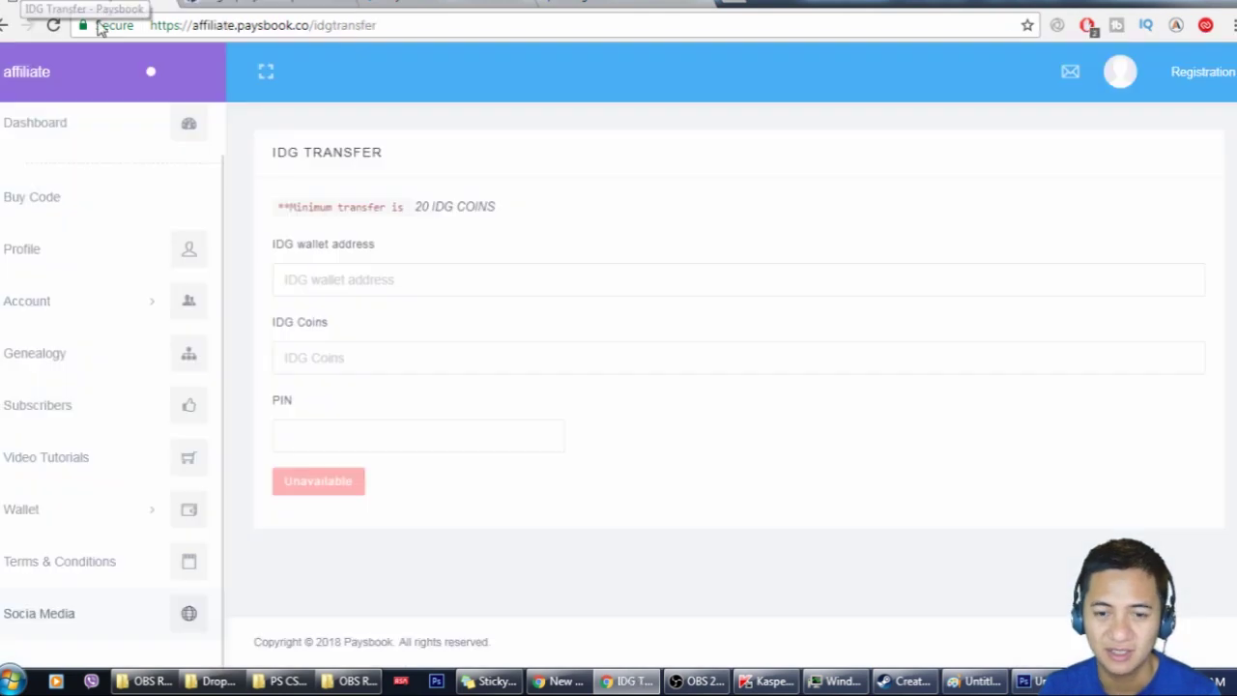
click(253, 12)
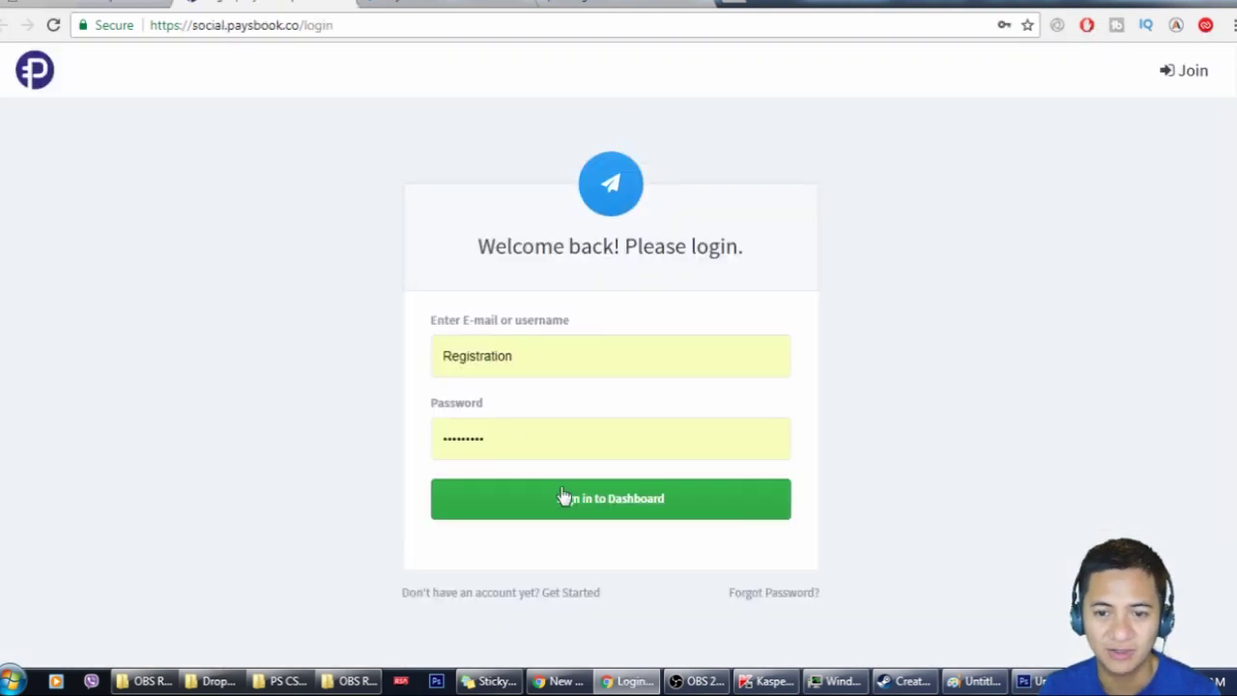
Step: Sign in to the Paysbook social site with the saved credentials and look over its home page
click(610, 512)
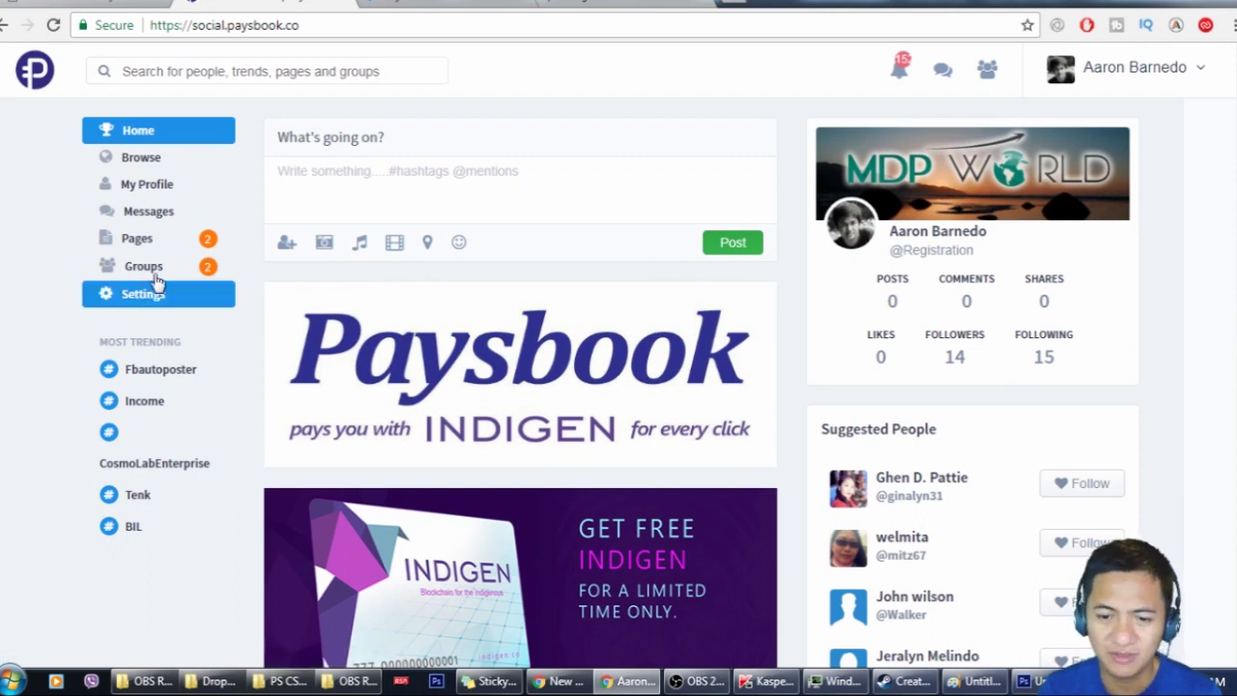
scroll(151, 273, down, 3)
scroll(91, 387, up, 3)
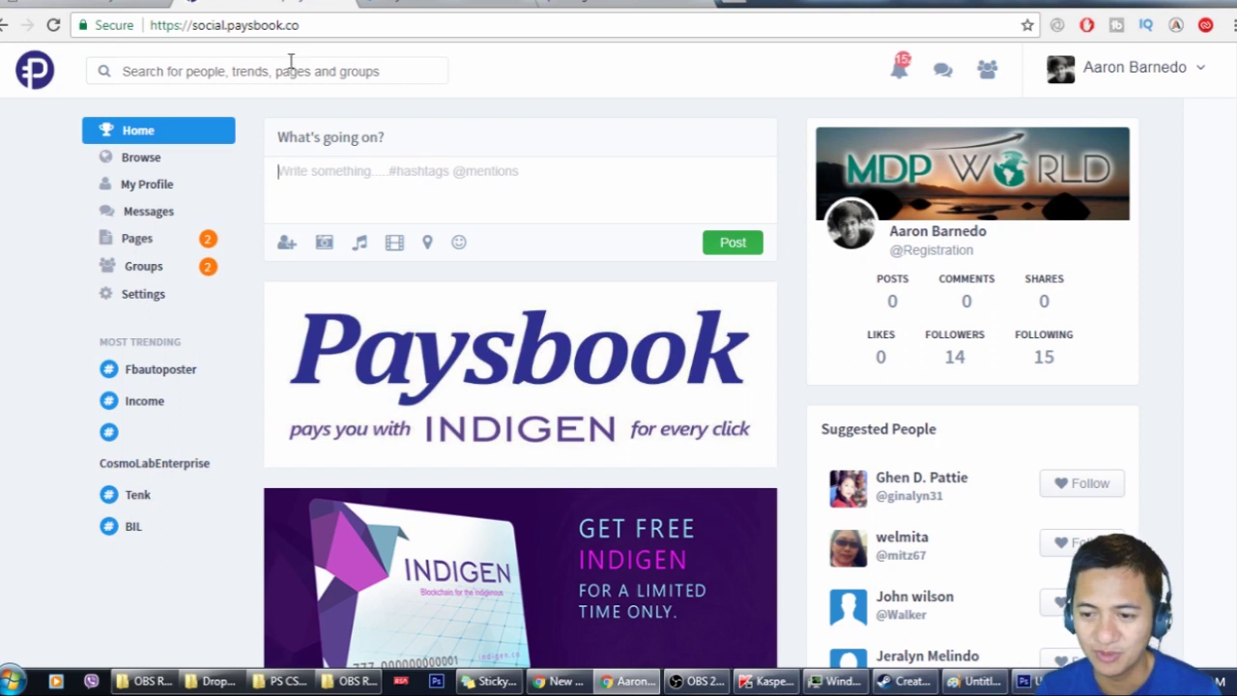
Step: Open the affiliate account's dashboard, examine the earnings cards and highlight the Posting Rewards amount
click(68, 4)
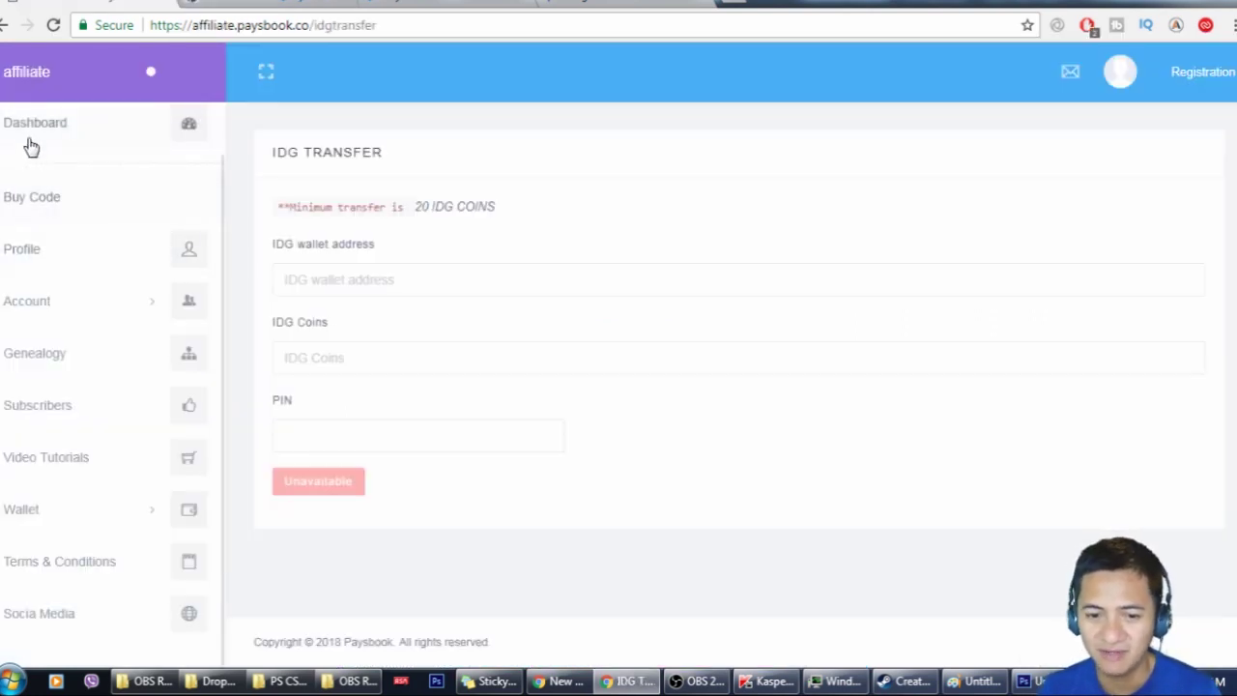
click(33, 131)
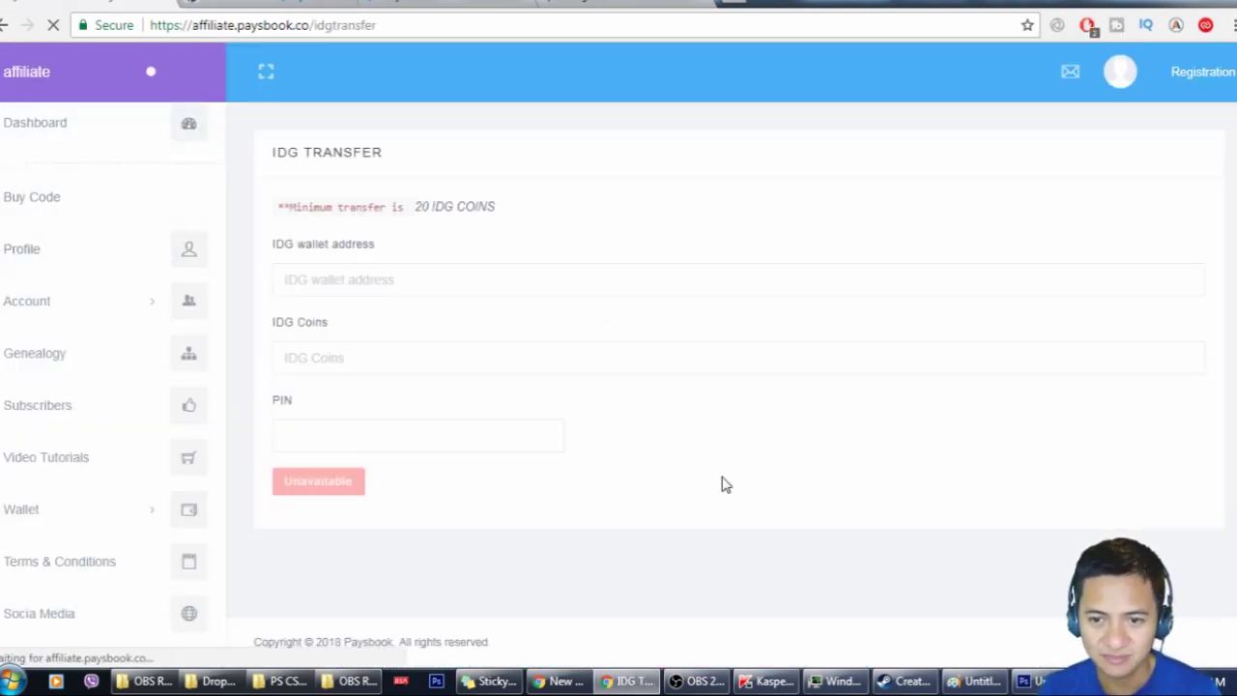
scroll(725, 483, down, 8)
scroll(725, 483, up, 2)
scroll(720, 483, up, 4)
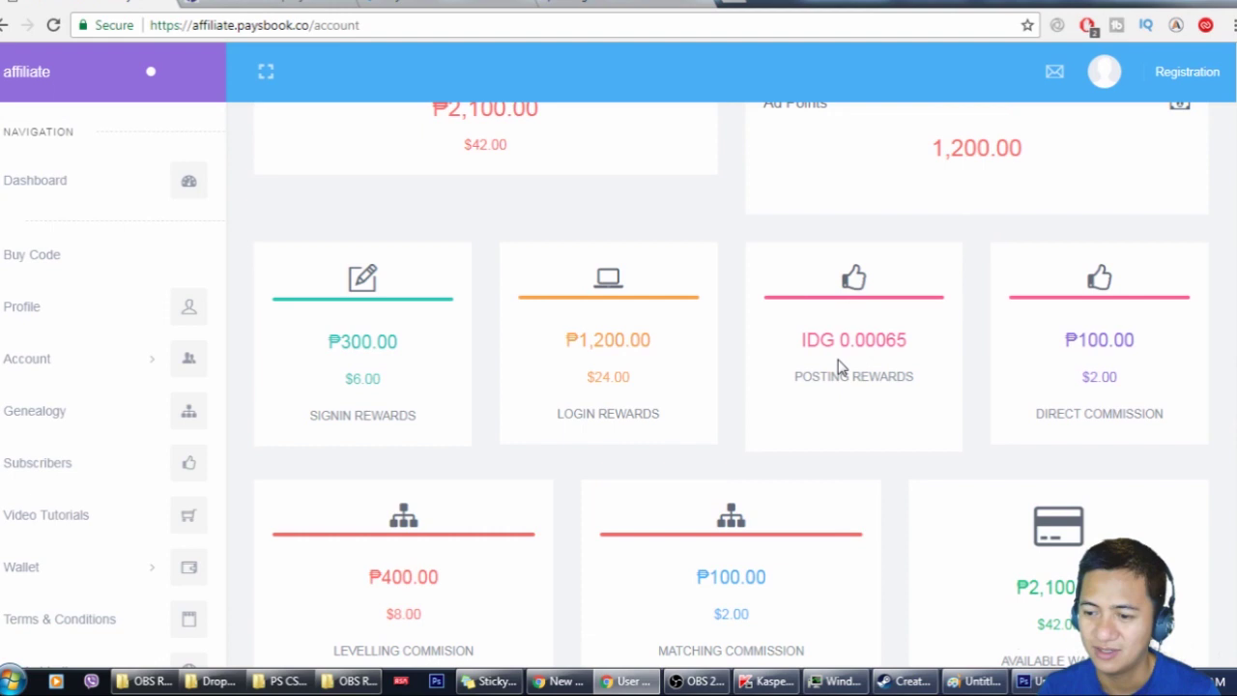
drag(801, 343, 920, 345)
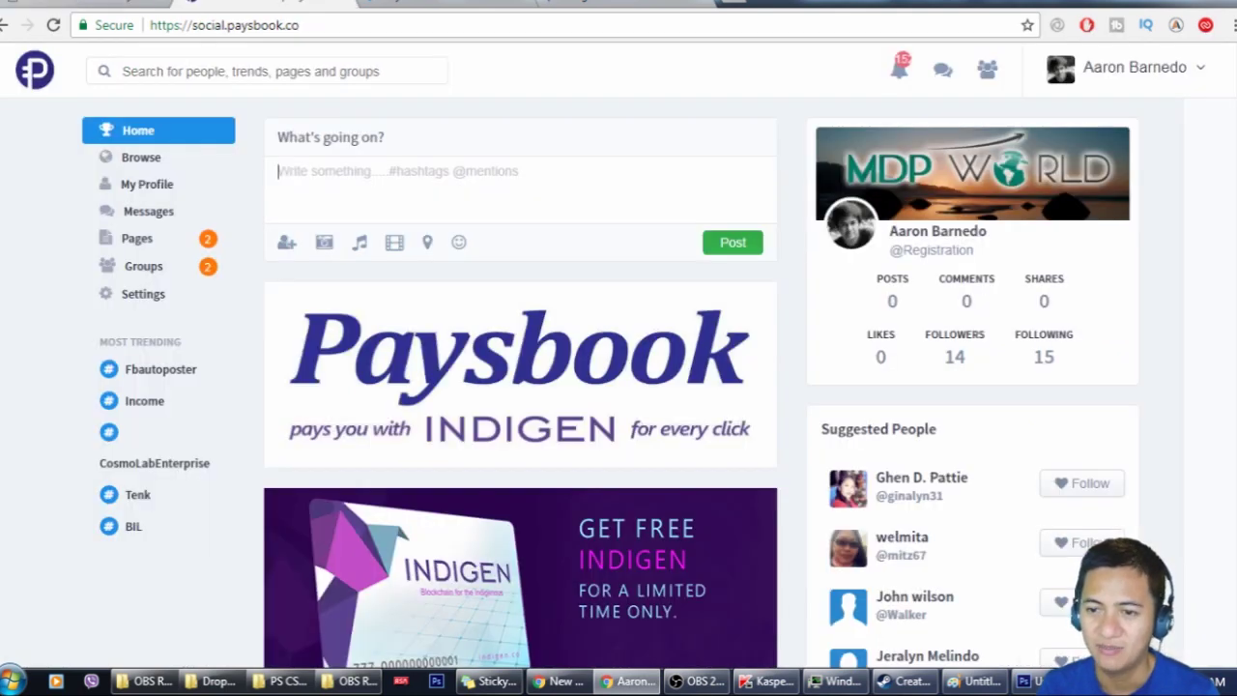
Step: Look through the posts on the Paysbook social home feed, and return to the affiliate dashboard
click(270, 4)
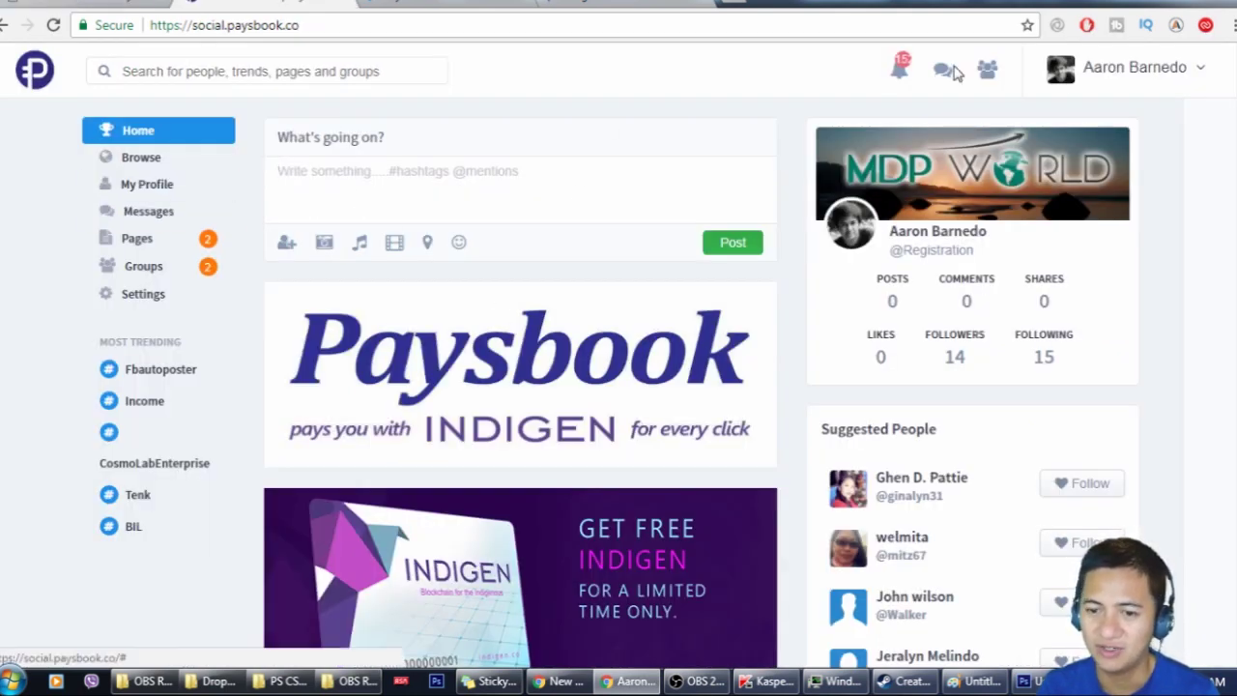
scroll(732, 404, down, 15)
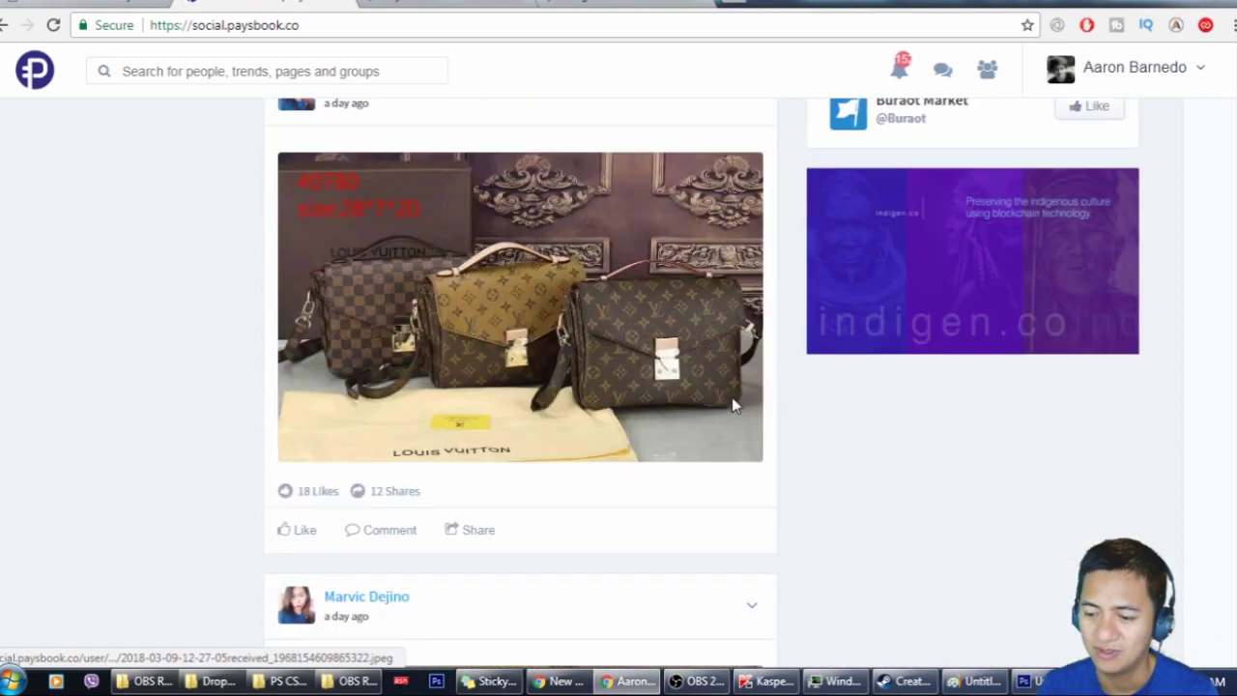
scroll(732, 397, up, 15)
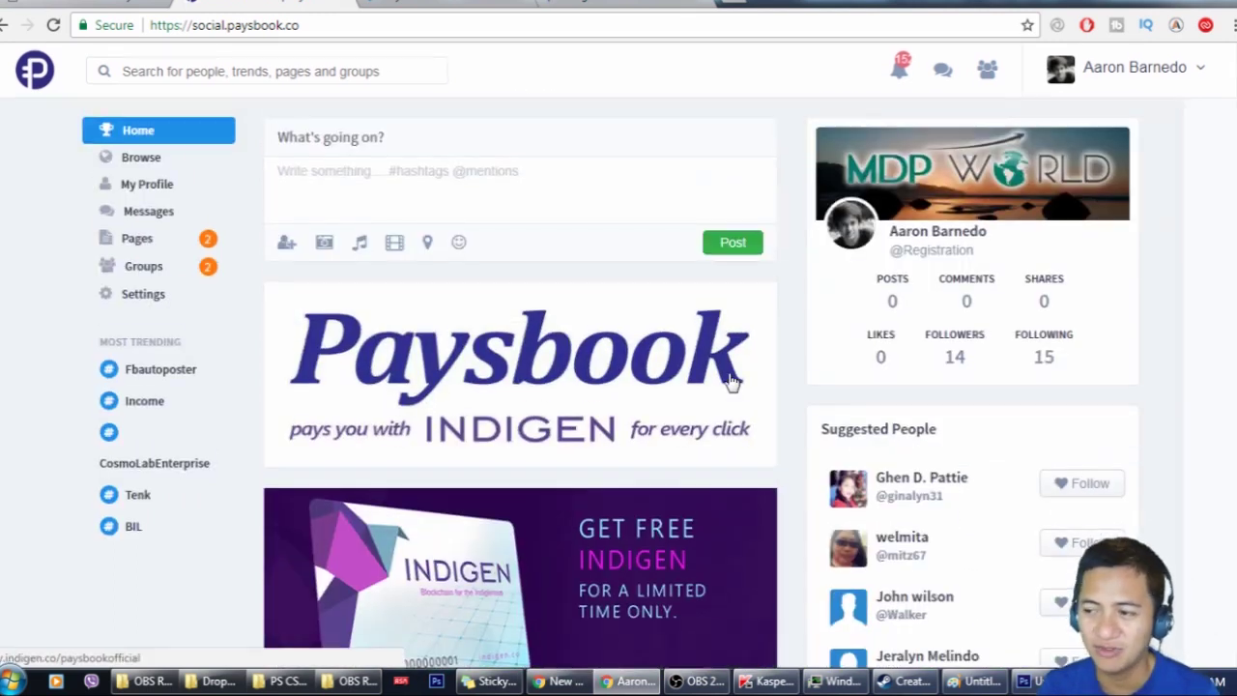
click(272, 6)
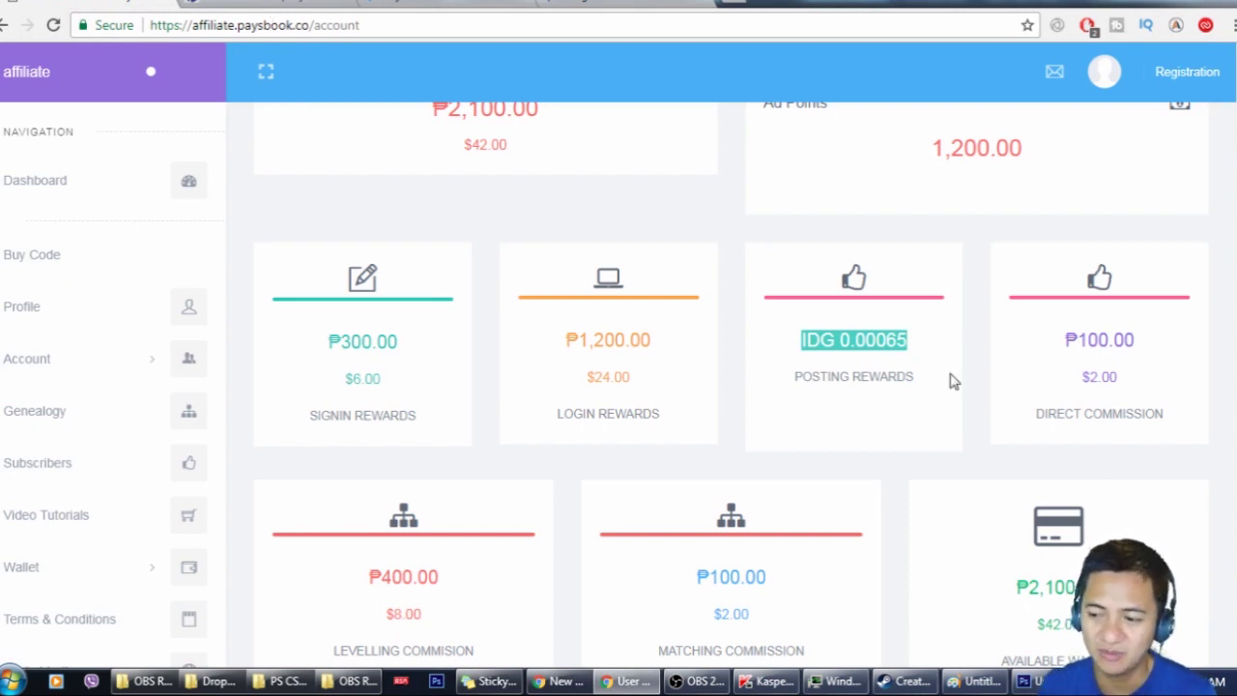
Step: Display the wallet address and QR code on Indigen Central's My Indigen Wallet page, and select the full address text
click(444, 5)
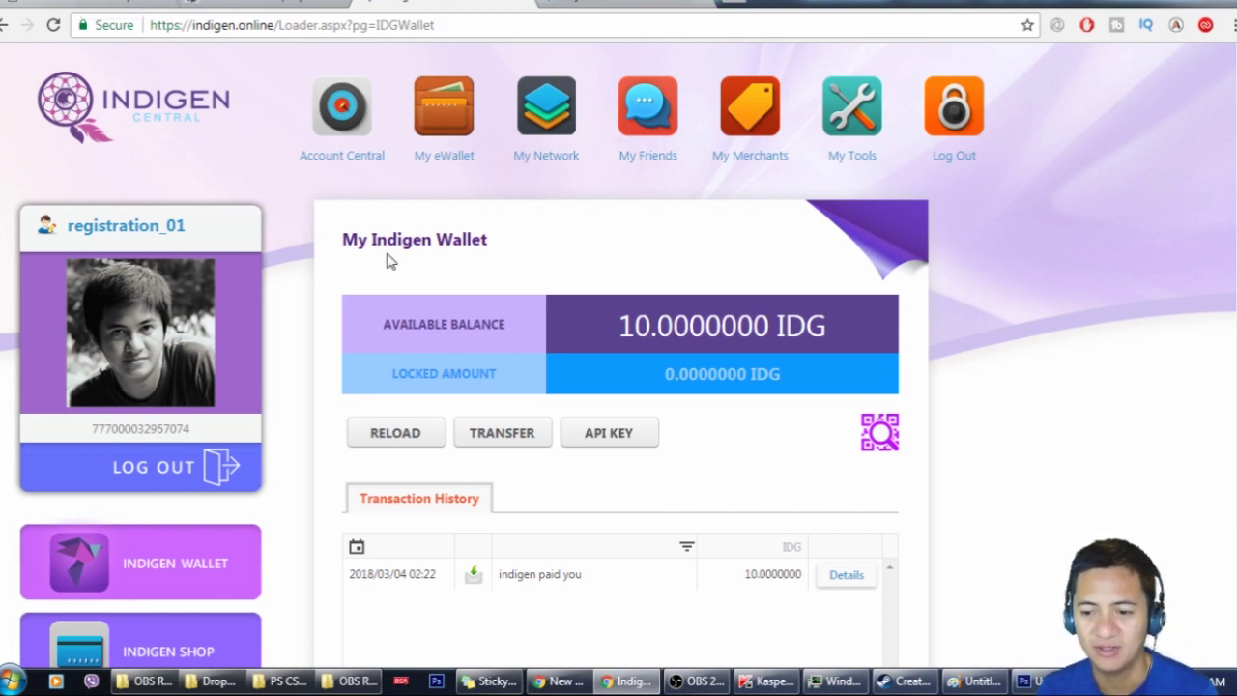
drag(357, 241, 475, 248)
click(475, 253)
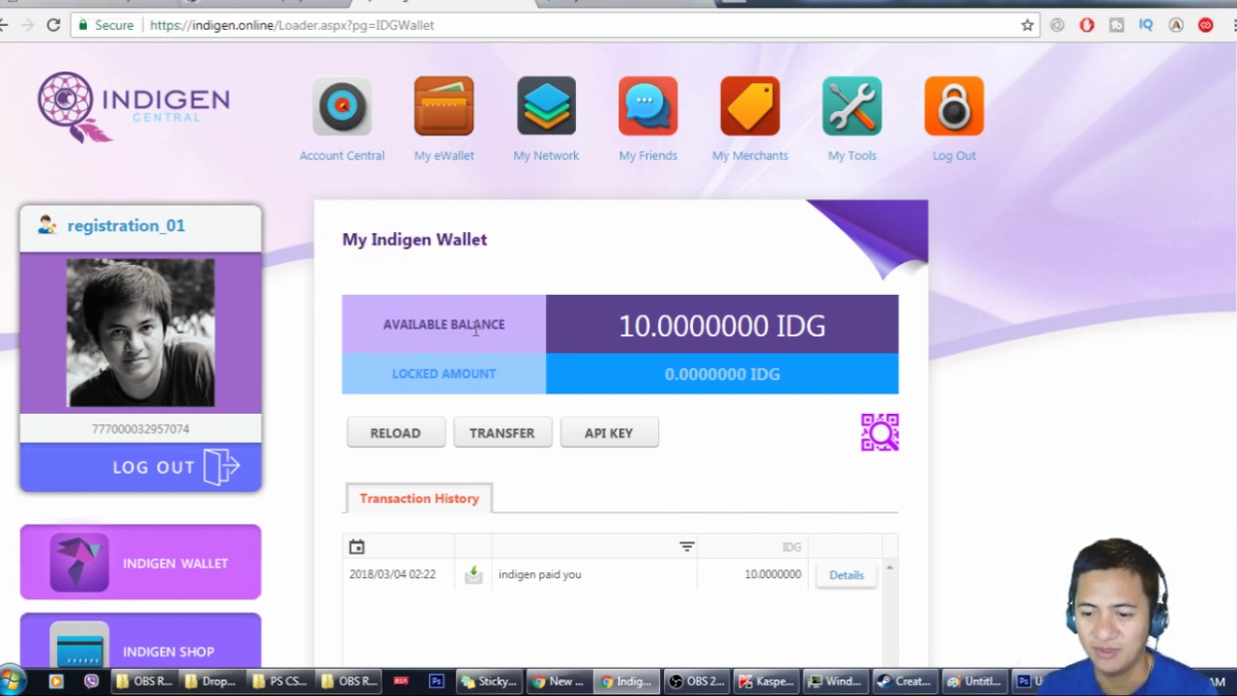
click(876, 434)
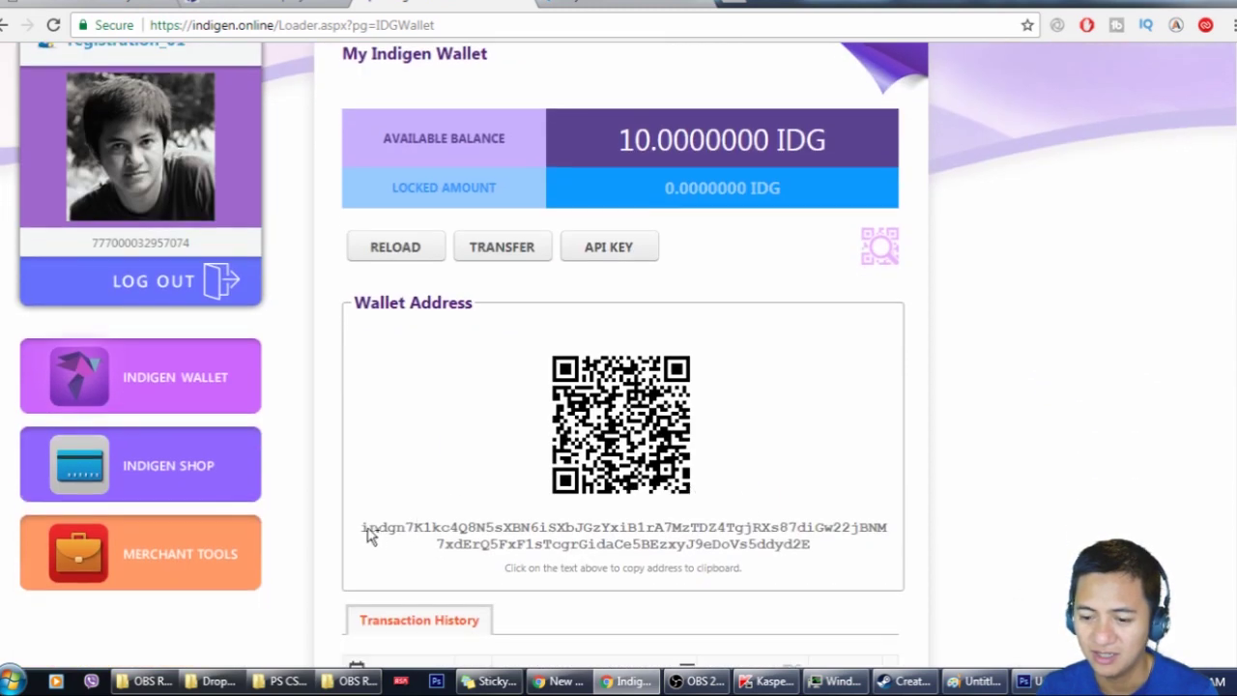
drag(363, 531, 801, 563)
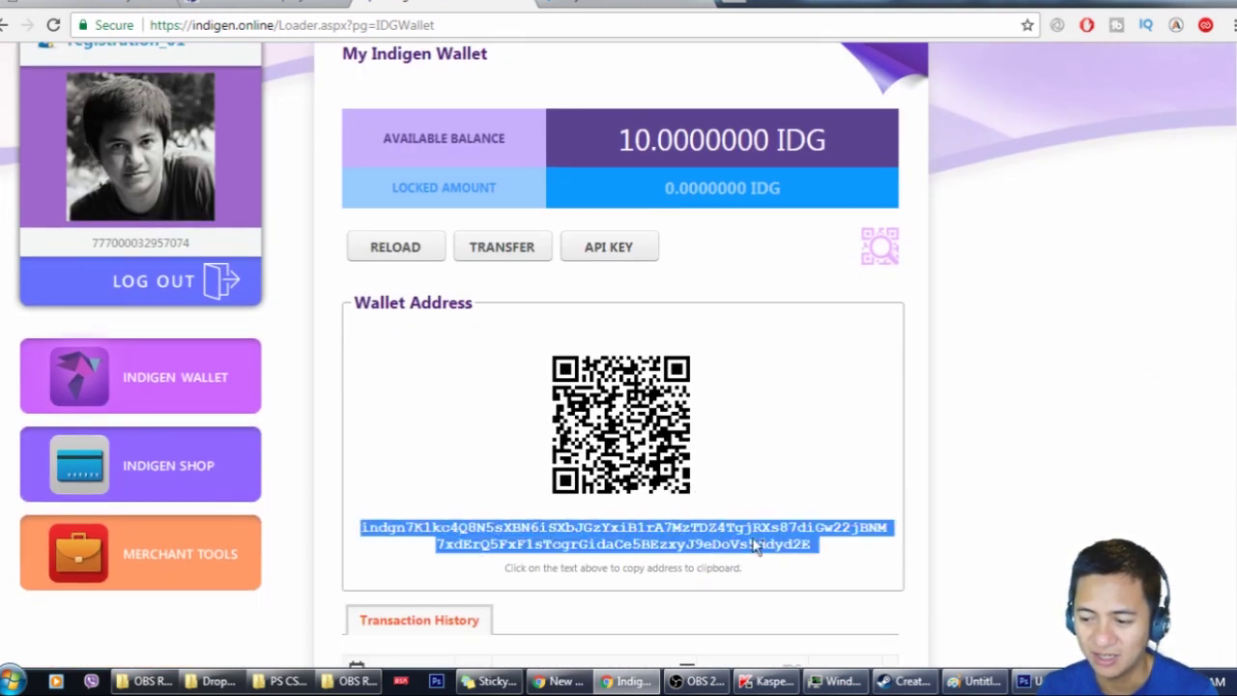
Step: Open the wallet's IDG Transfer page in the Paysbook affiliate account
click(79, 4)
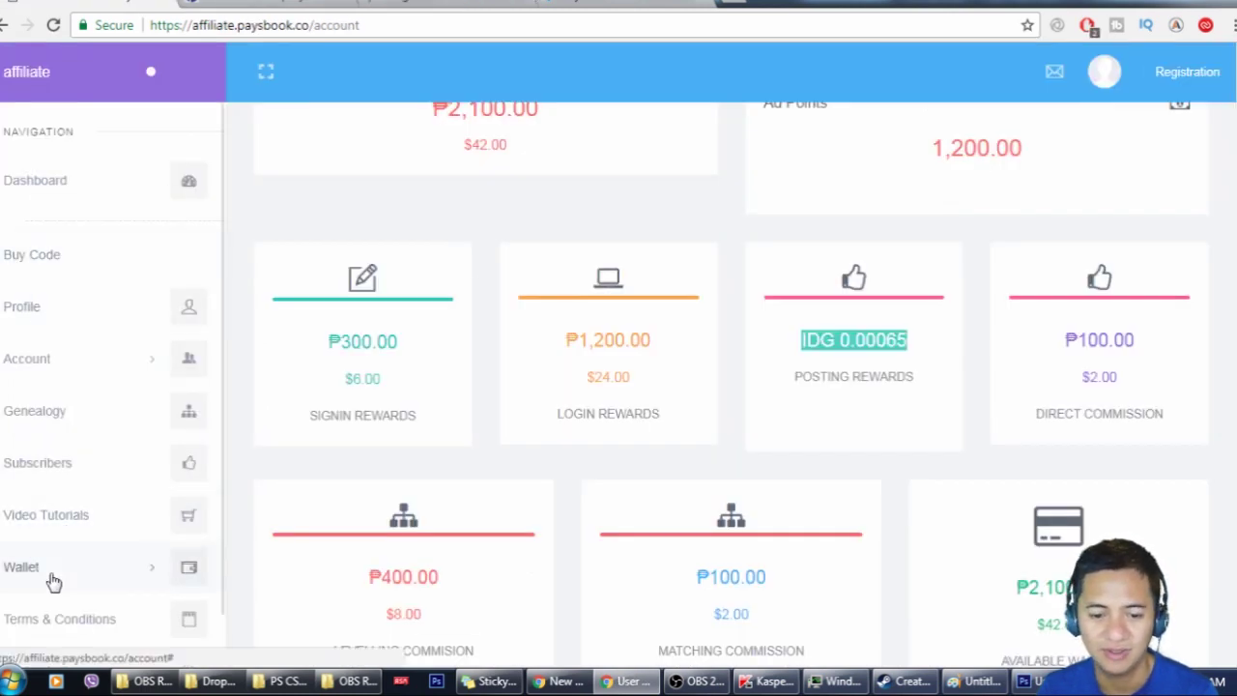
click(55, 583)
click(53, 593)
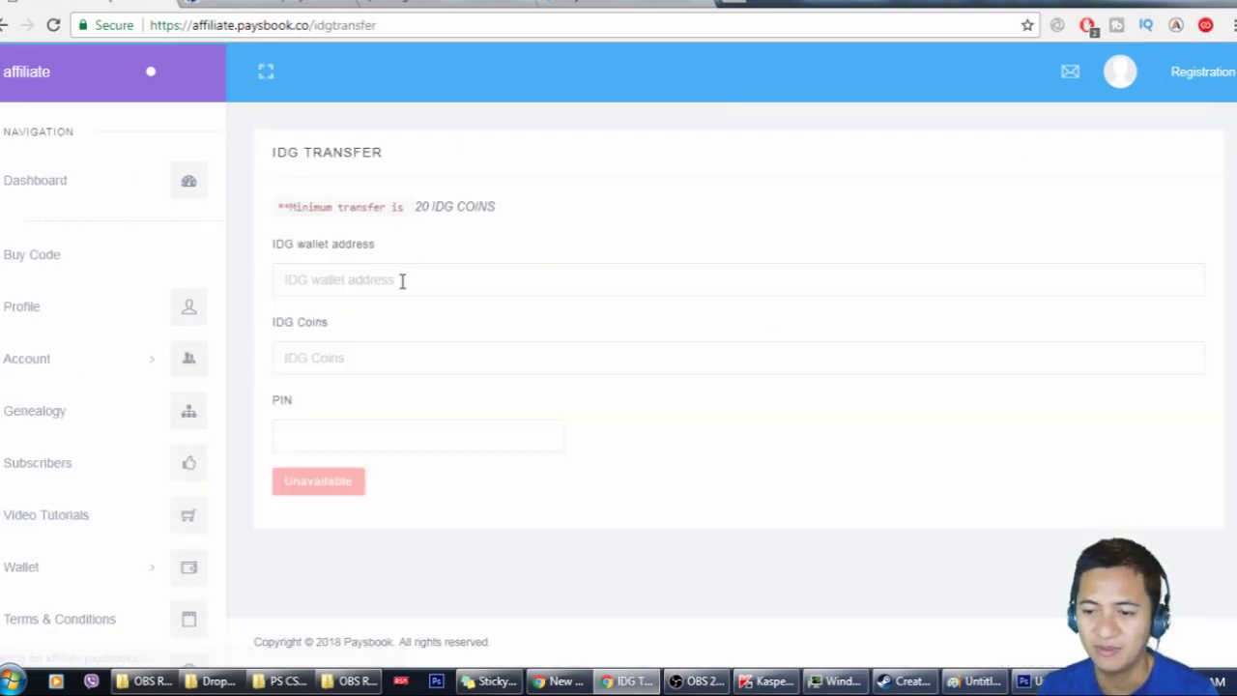
click(401, 282)
text(500)
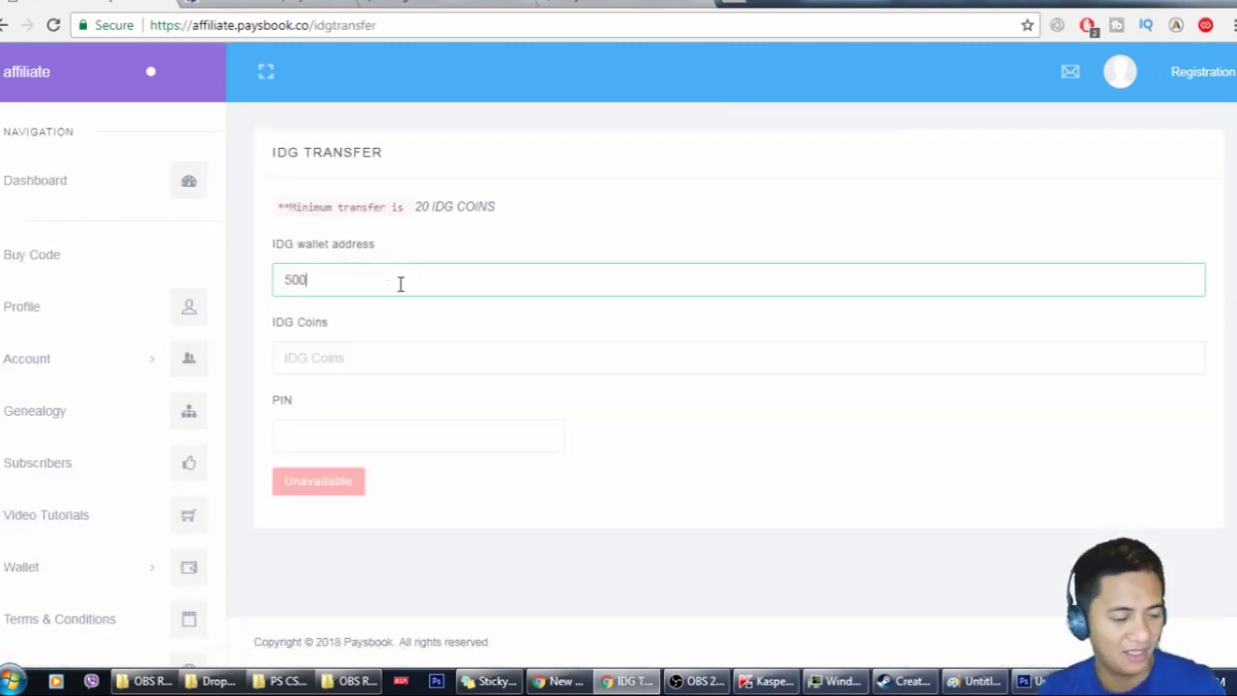
key(BackSpace)
key(BackSpace)
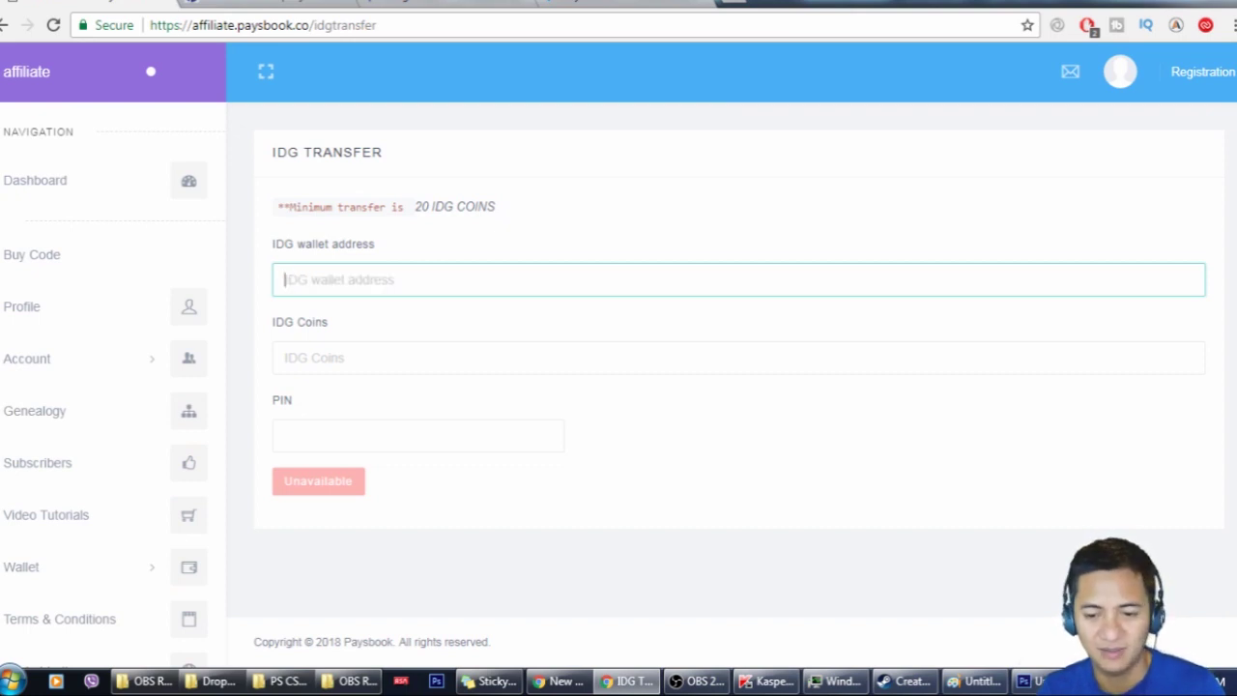
Step: Copy the wallet address from Indigen Central and paste it into the IDG wallet address field of the IDG Transfer form
click(426, 5)
right_click(611, 547)
click(661, 421)
key(ctrl+shift+Tab)
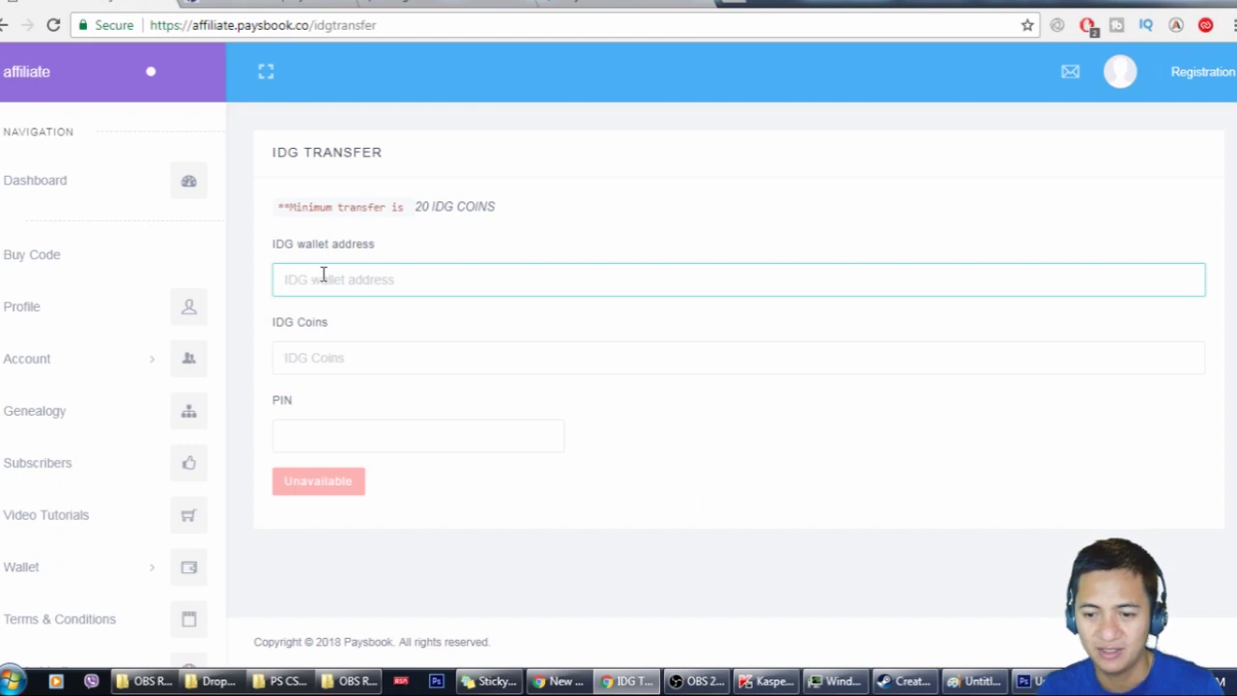
key(ctrl+v)
Step: Set IDG Coins to 20 in the transfer form and place the cursor in the PIN field
click(360, 361)
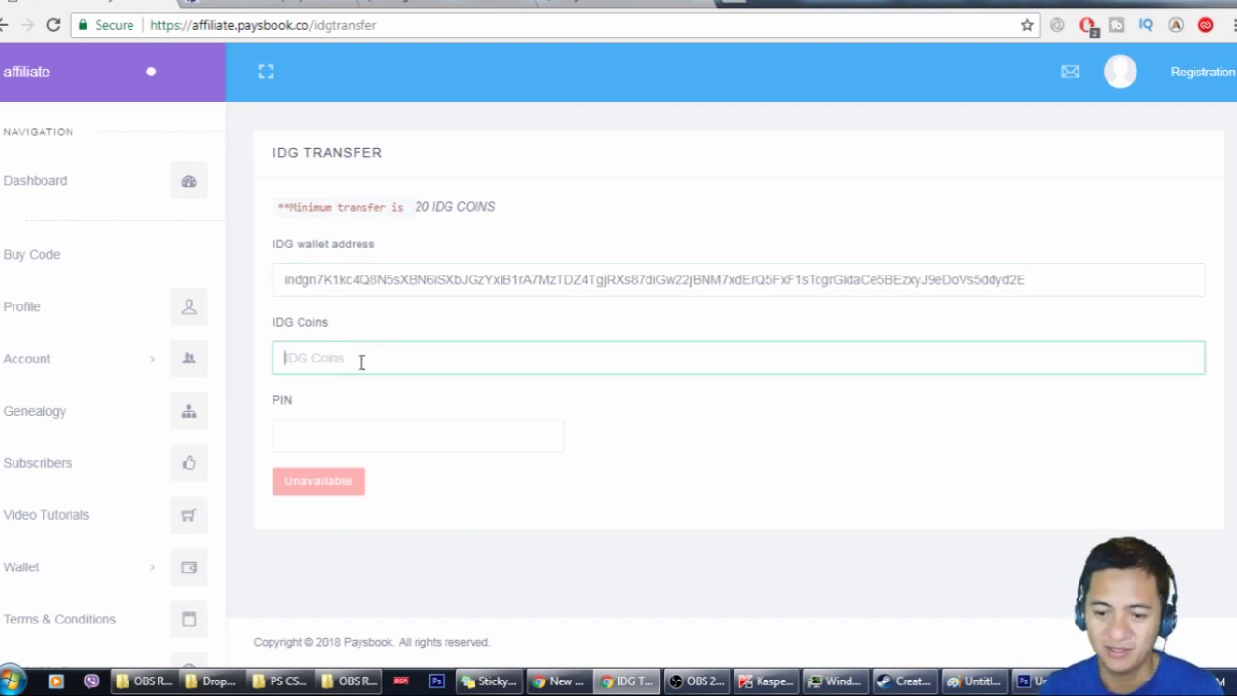
text(20)
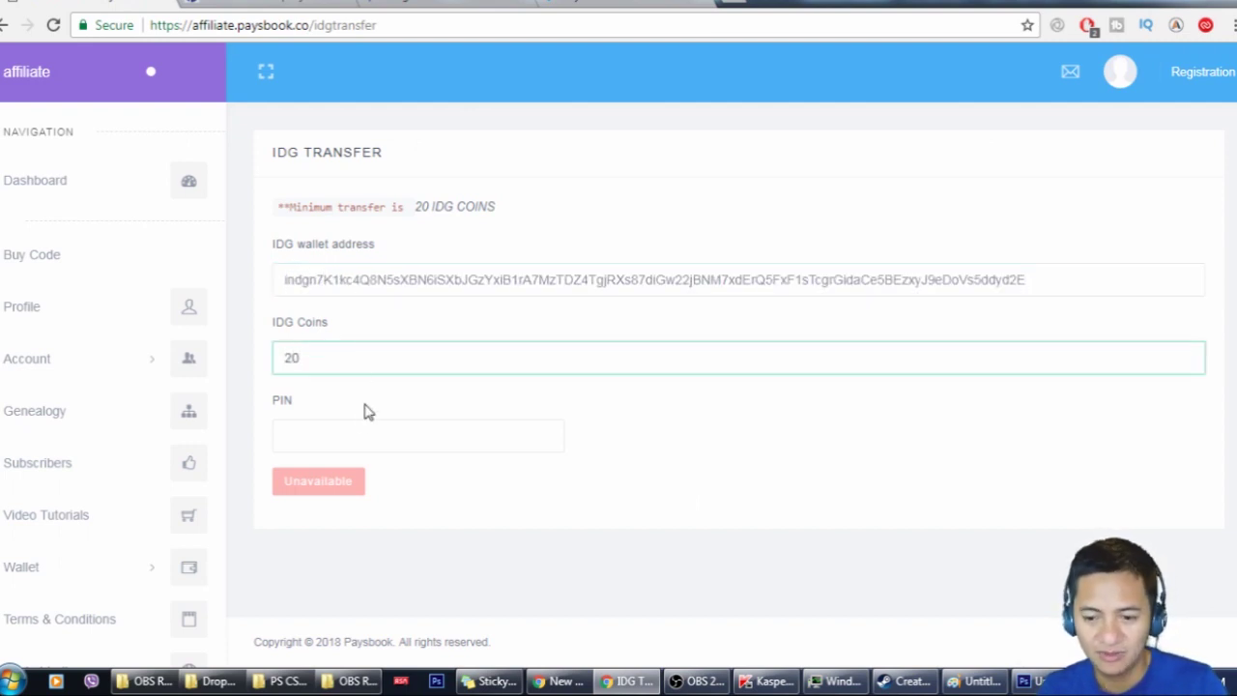
click(337, 436)
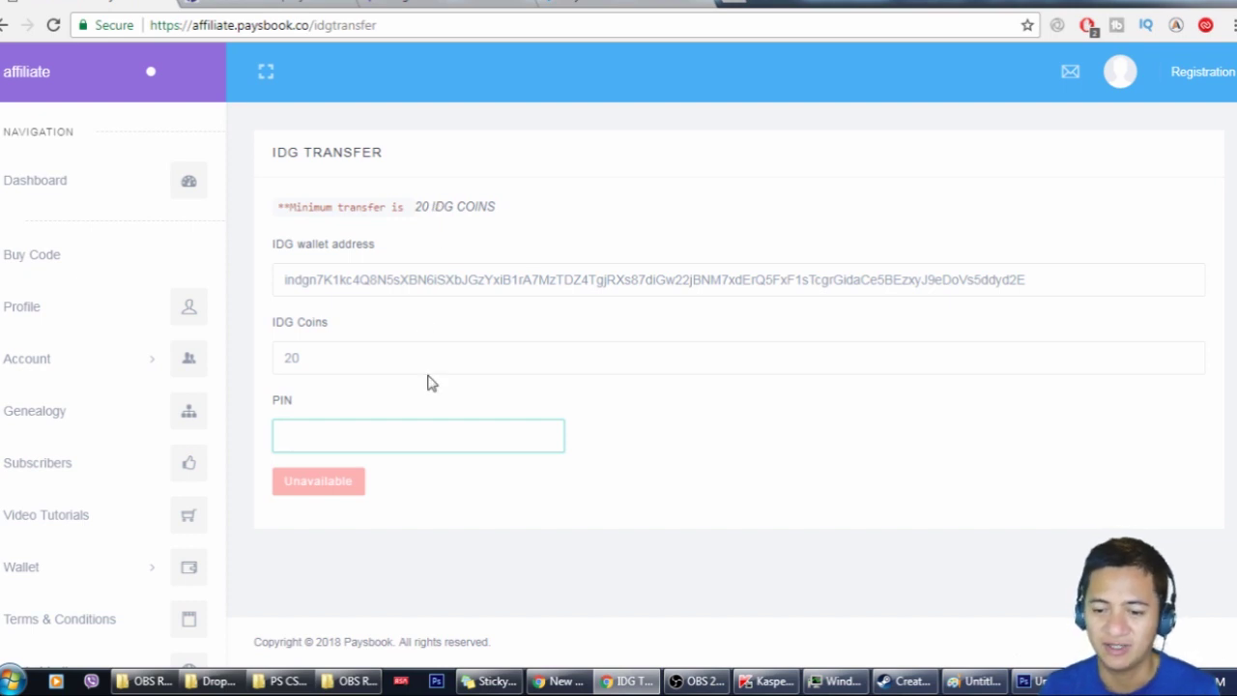
scroll(101, 463, down, 2)
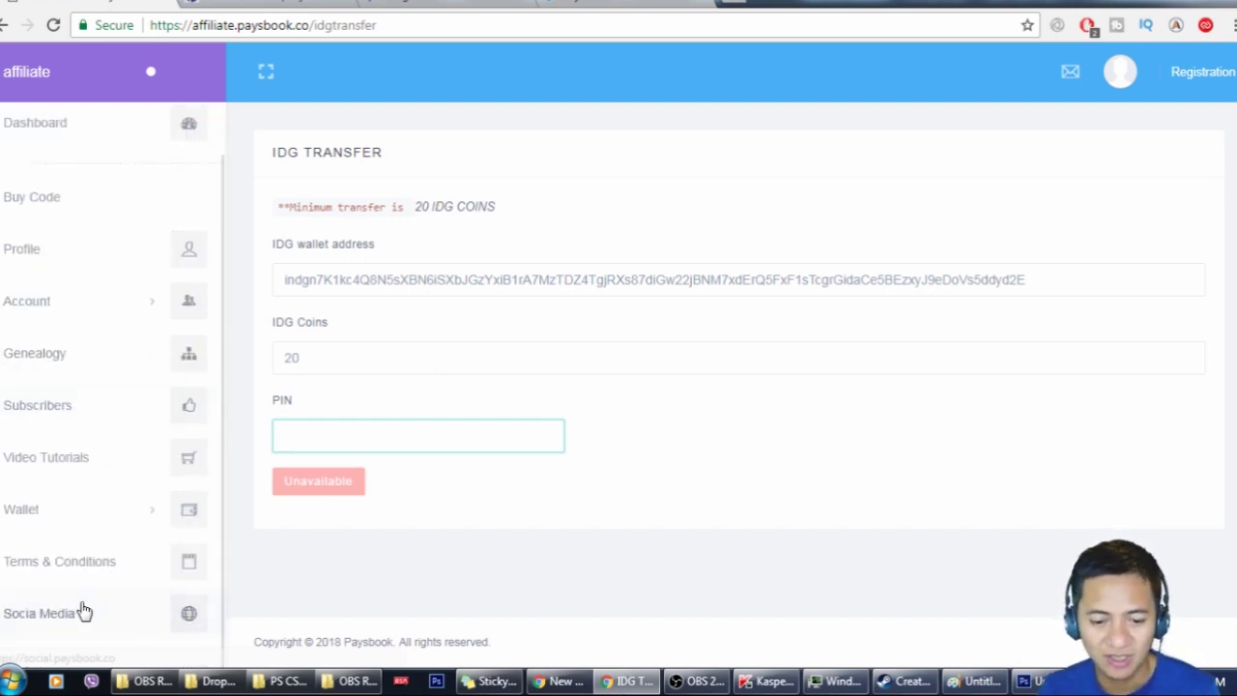